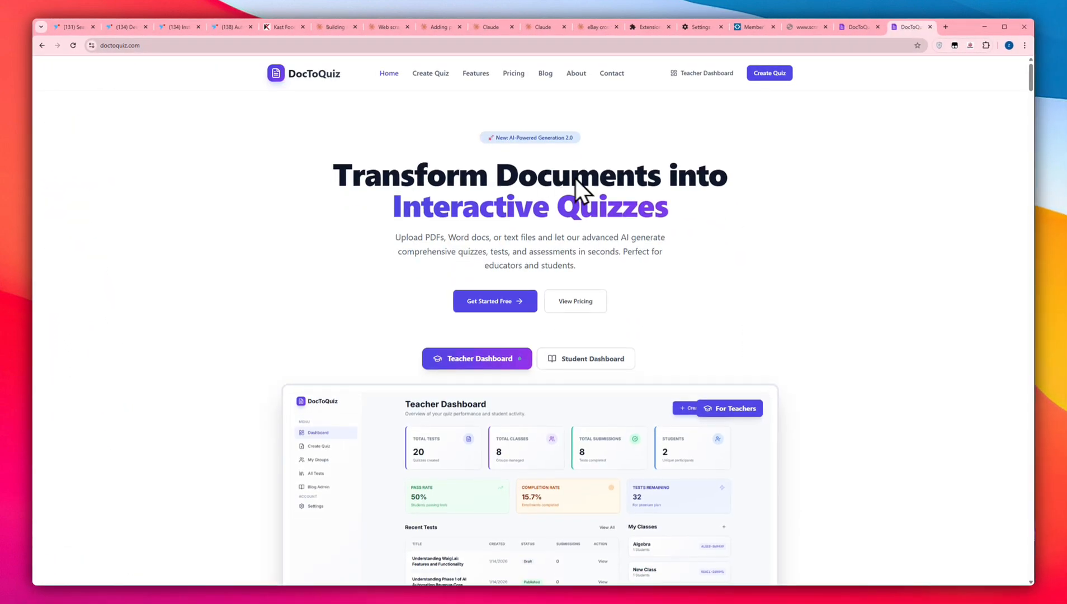
# Look over the DocToQuiz home page, including the preview of the student dashboard
pyautogui.scroll(-3, 640, 192)
pyautogui.scroll(-2, 646, 176)
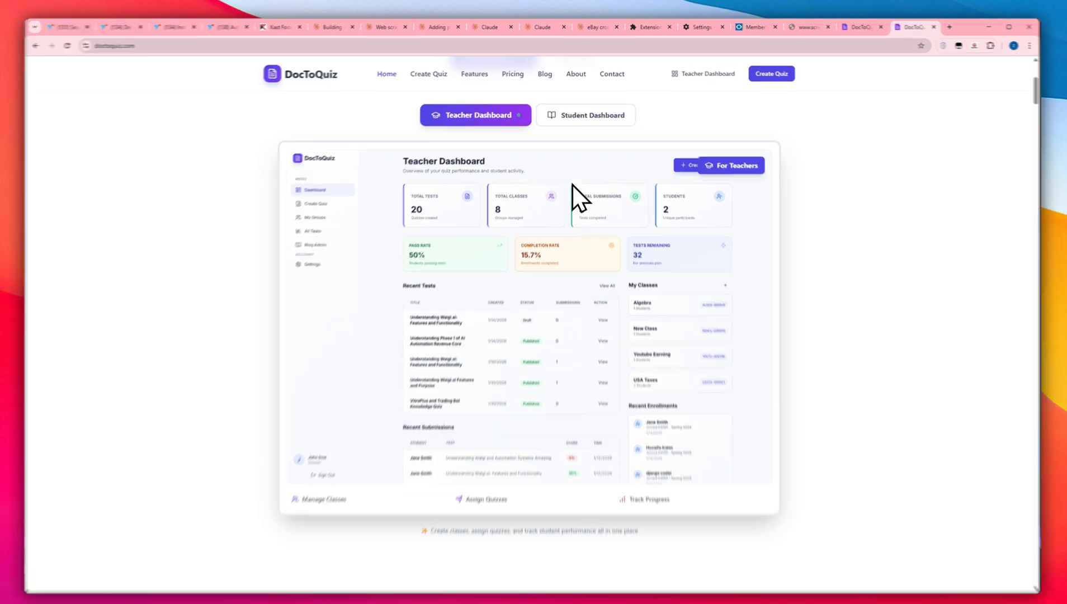
pyautogui.click(567, 116)
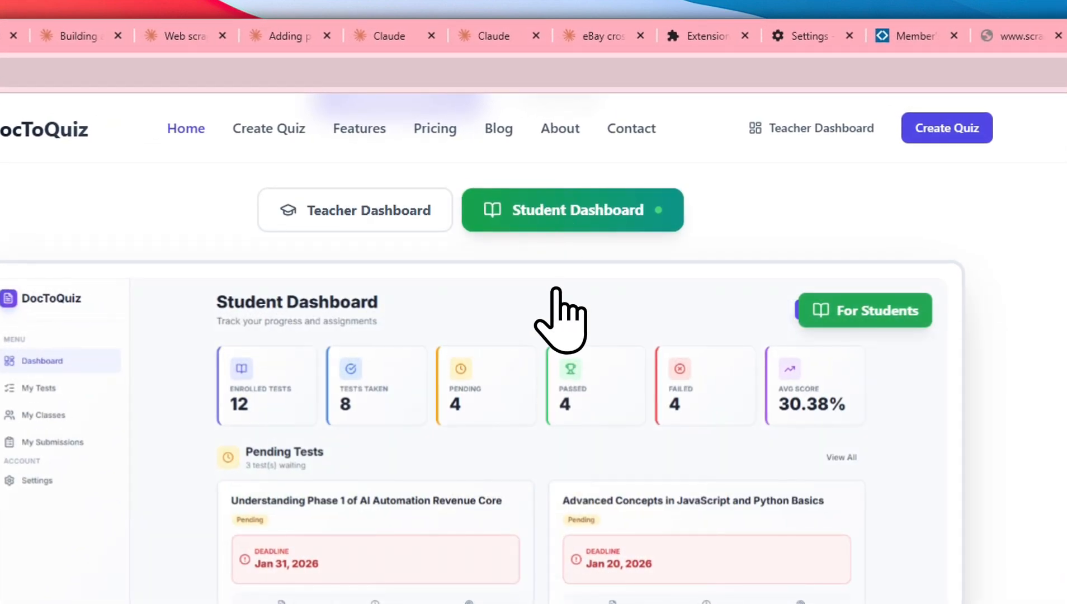
pyautogui.scroll(5, 756, 250)
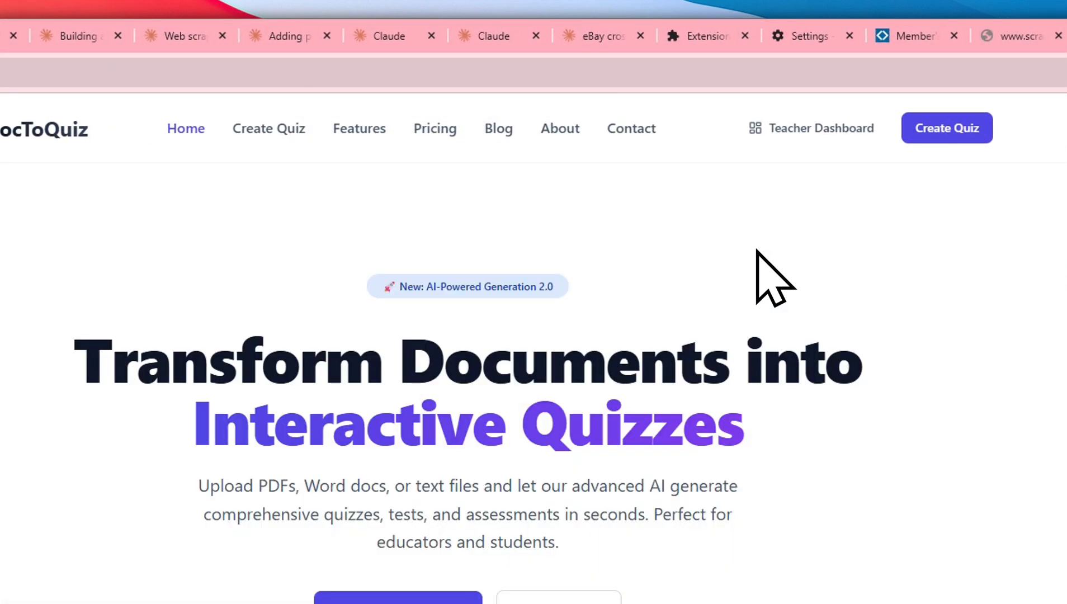
# Open the teacher dashboard and start a new quiz with webpages as the study material source
pyautogui.click(781, 135)
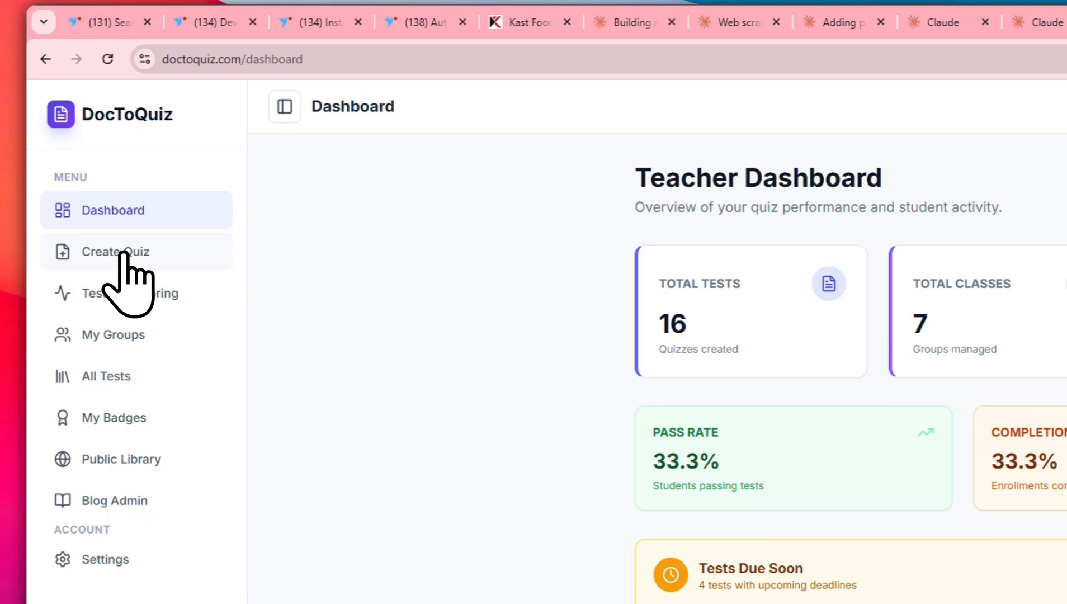
pyautogui.click(127, 254)
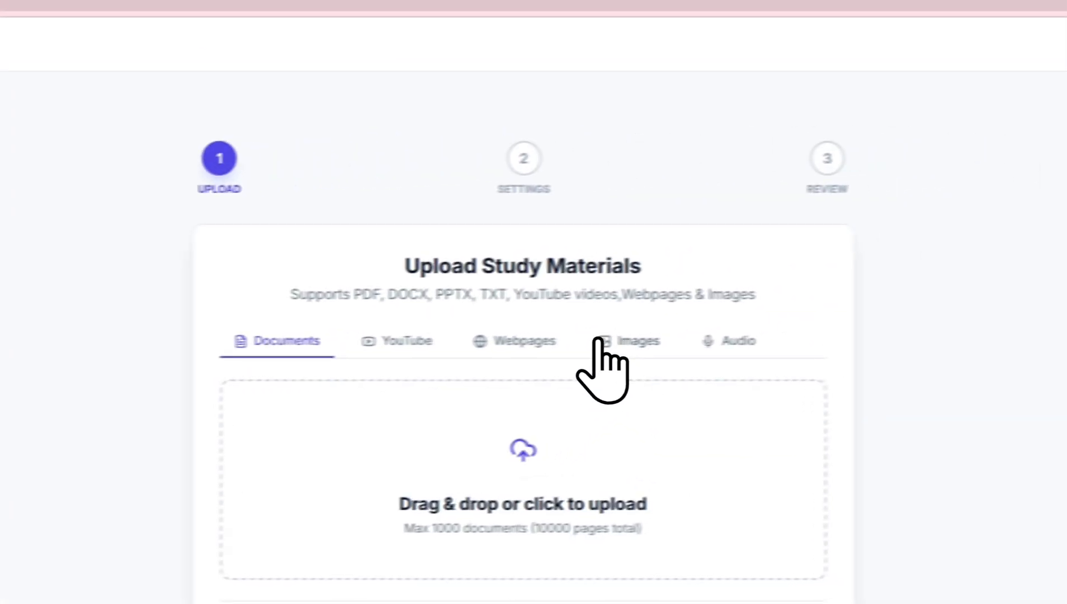
pyautogui.click(467, 348)
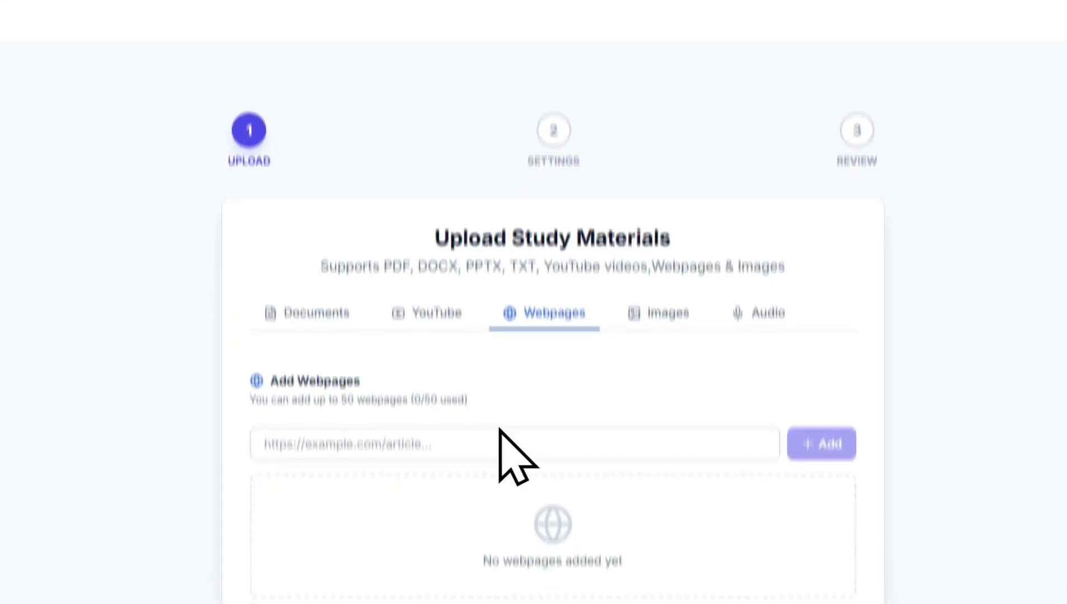
pyautogui.click(497, 443)
pyautogui.write('https://www.doctoquiz.com/dashboard/create-quiz')
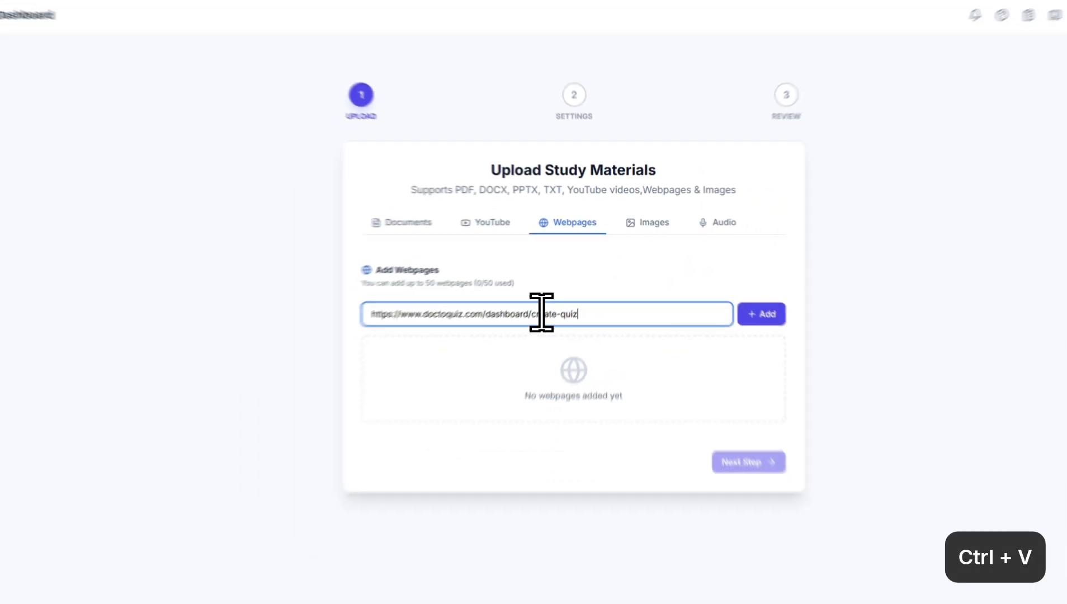
pyautogui.hotkey('ctrl', 'z')
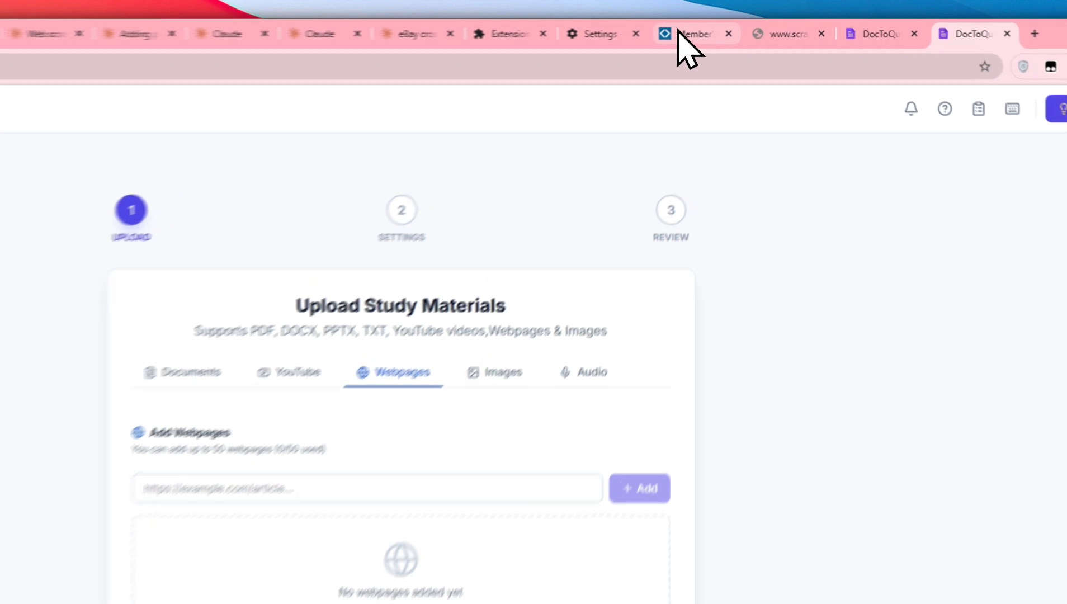
# Switch to the open Sam's Club page and copy the Member's Mark Hotel Premier Memory Foam Mattress product URL
pyautogui.click(743, 27)
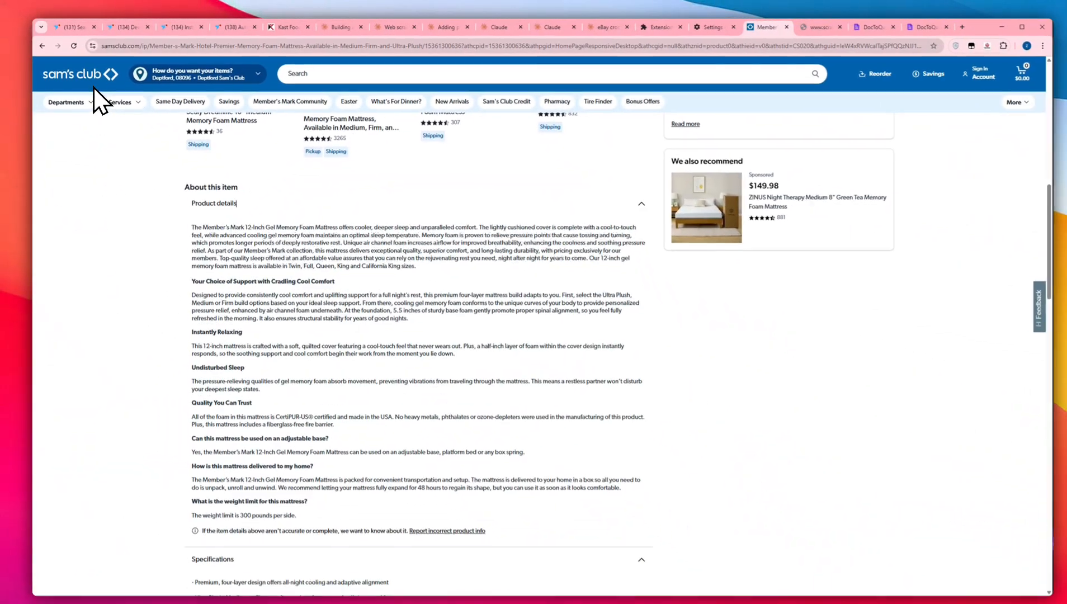
pyautogui.scroll(5, 459, 178)
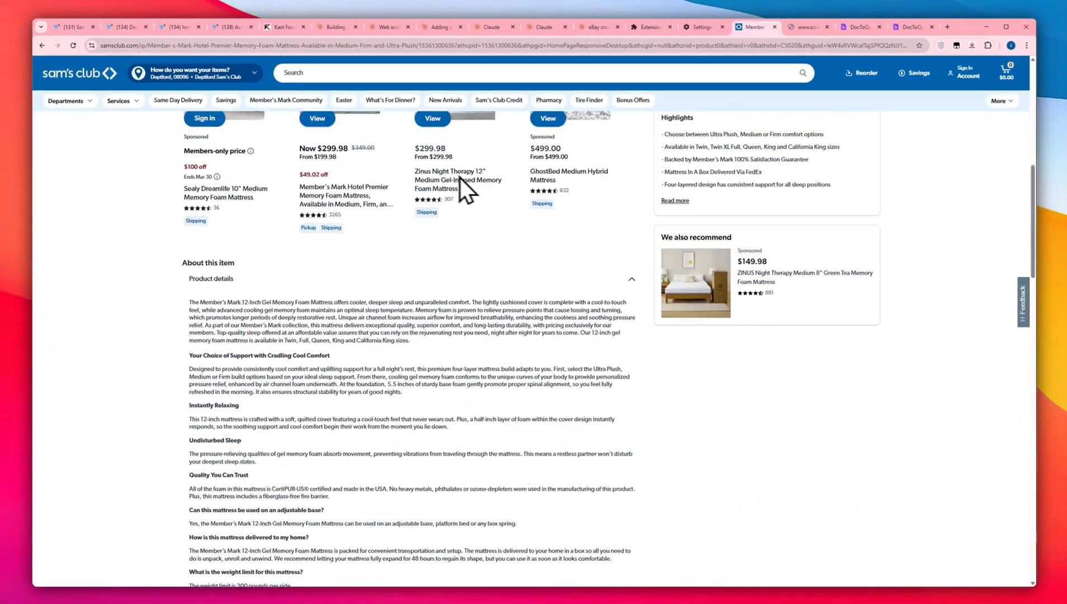
pyautogui.scroll(-5, 518, 194)
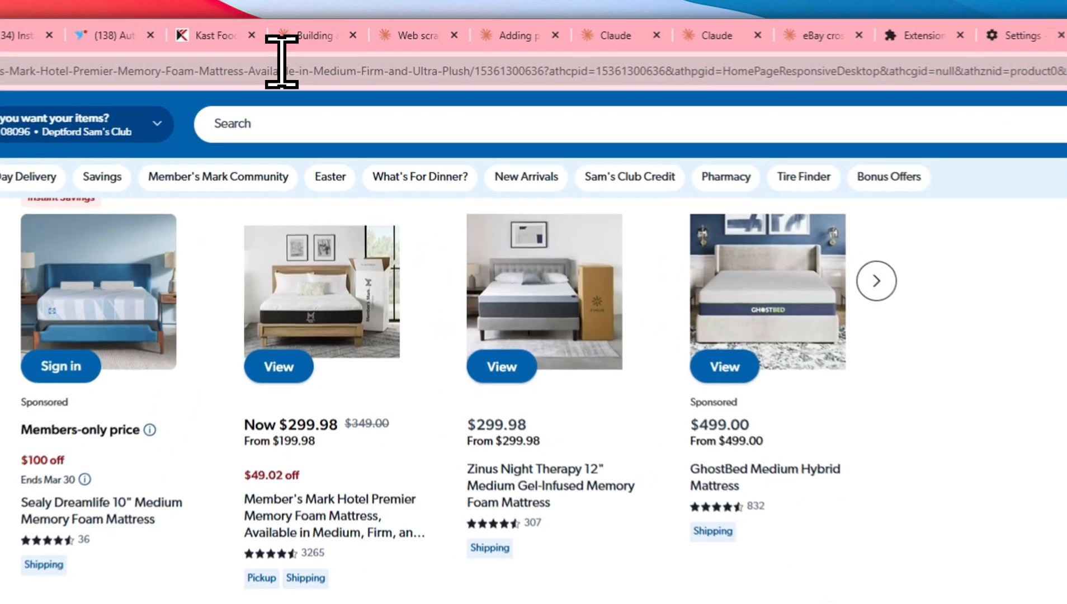
pyautogui.click(317, 41)
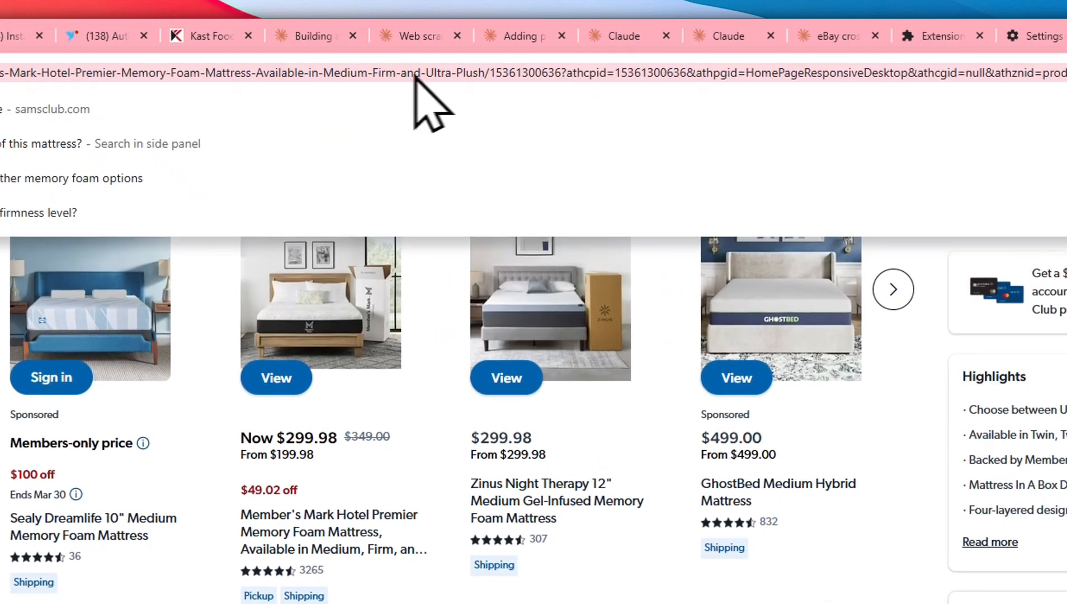
pyautogui.hotkey('ctrl', 'c')
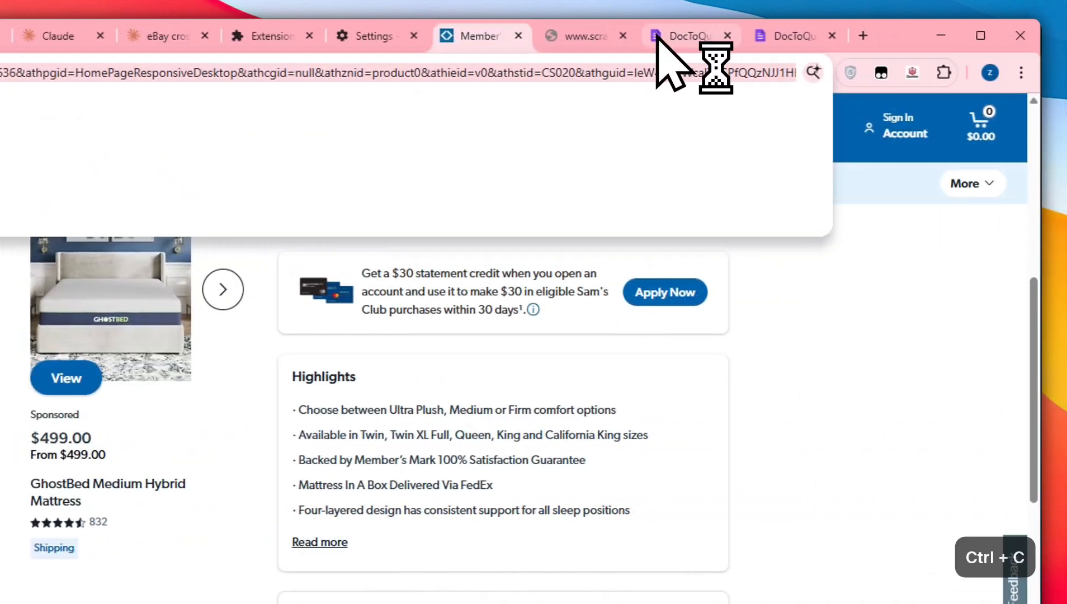
# Return to the new quiz in DocToQuiz, add the copied Sam's Club URL as a webpage source and continue to the settings
pyautogui.click(660, 36)
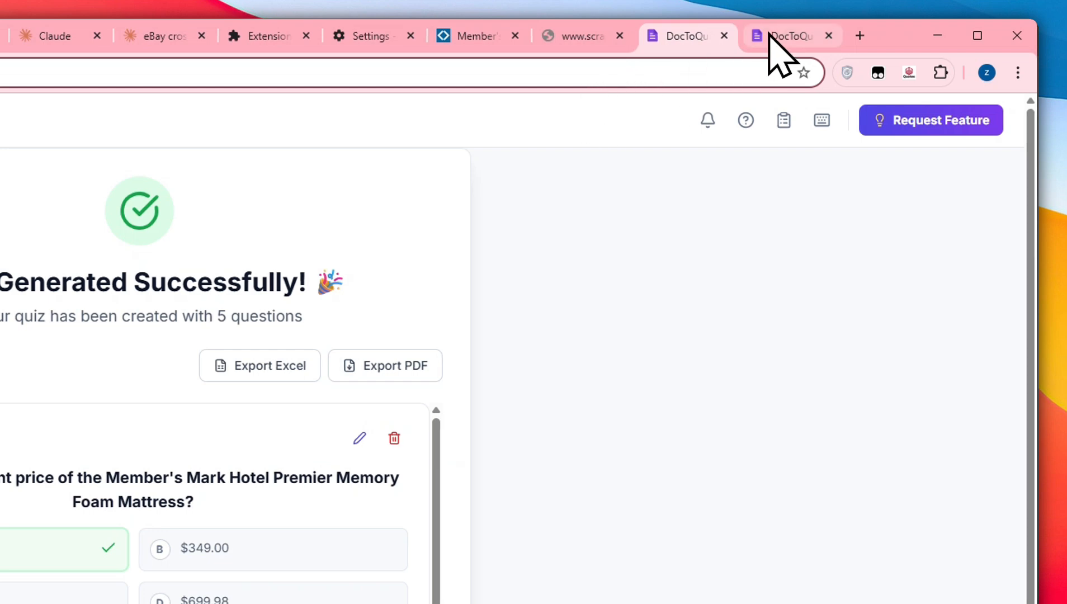
pyautogui.click(769, 35)
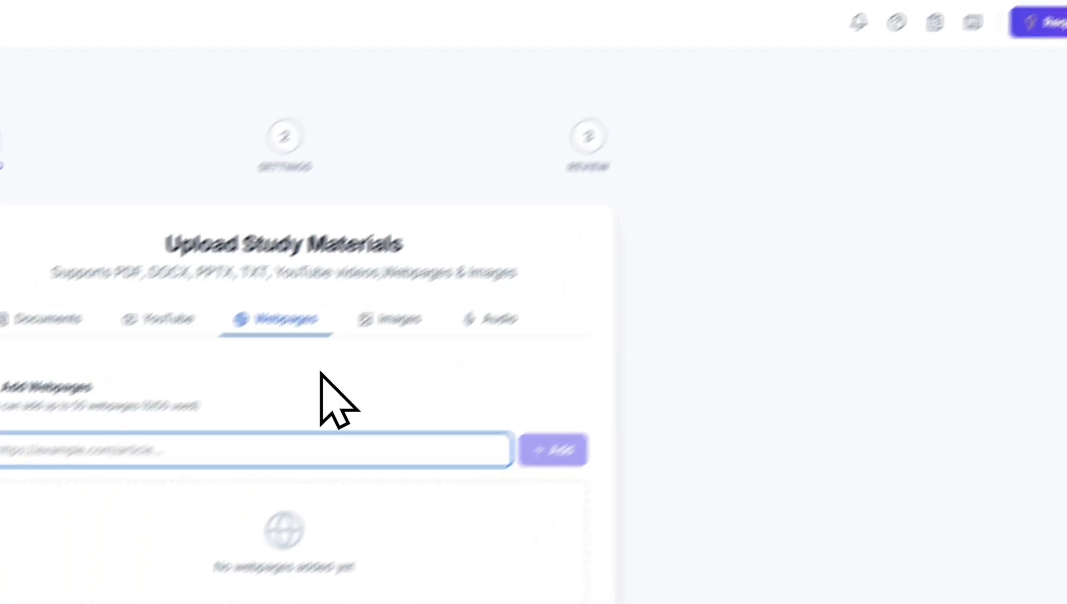
pyautogui.hotkey('ctrl', 'v')
pyautogui.click(648, 382)
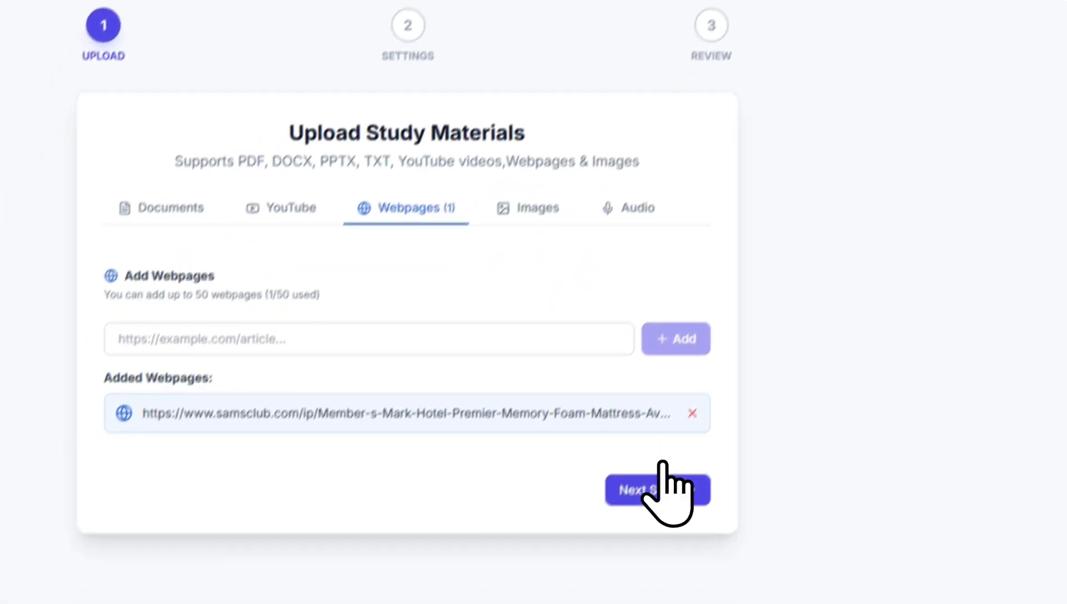
pyautogui.click(679, 448)
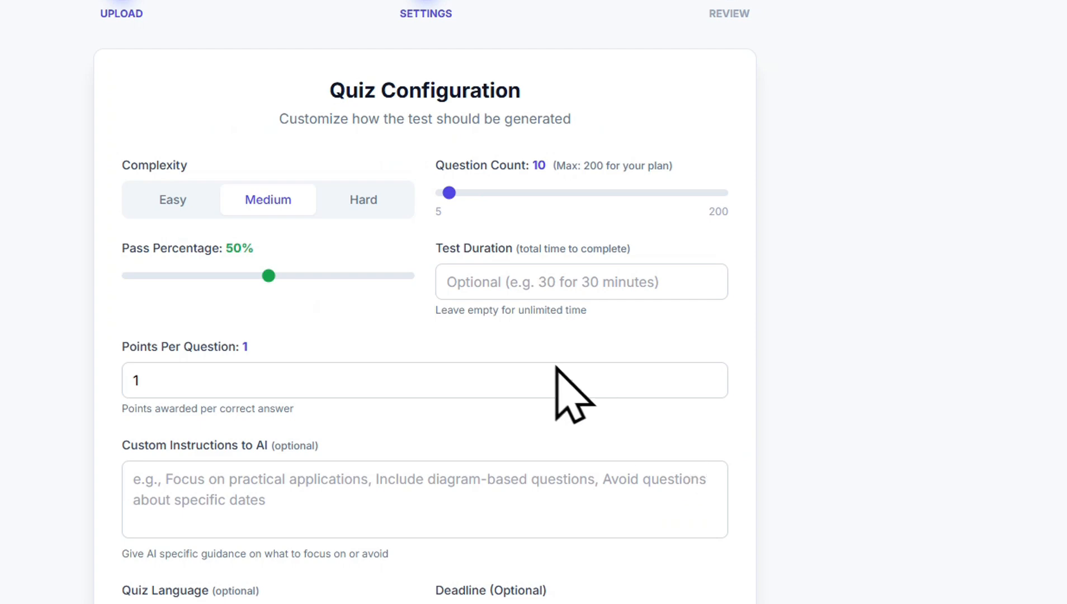
# Configure the quiz with 5 questions, a 30% pass percentage, 5 points per question and randomized question order, and proceed to the review
pyautogui.scroll(-1, 371, 253)
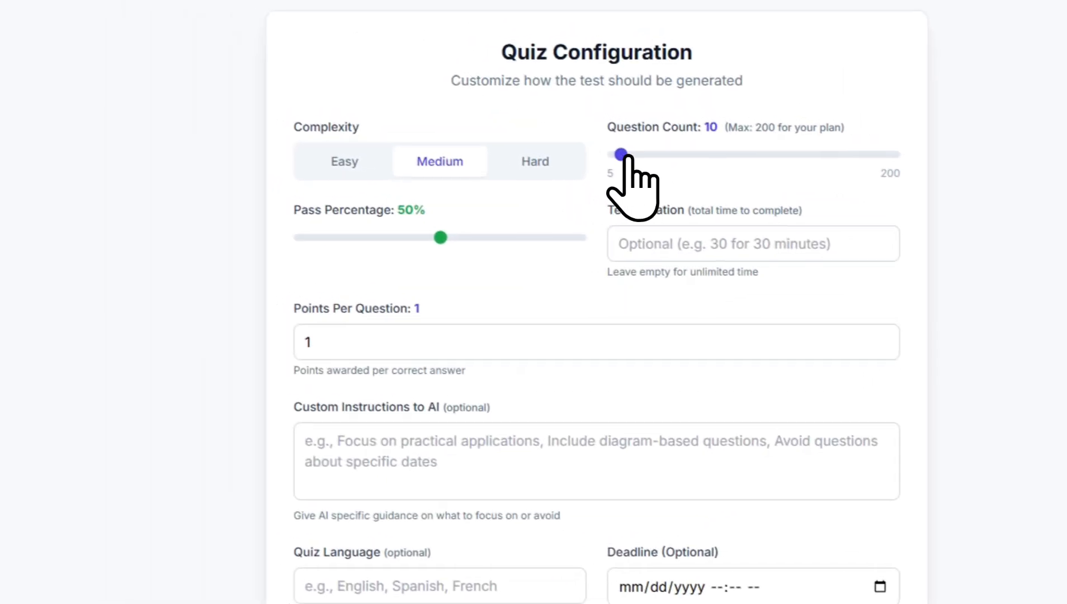
pyautogui.moveTo(621, 155); pyautogui.dragTo(643, 155)
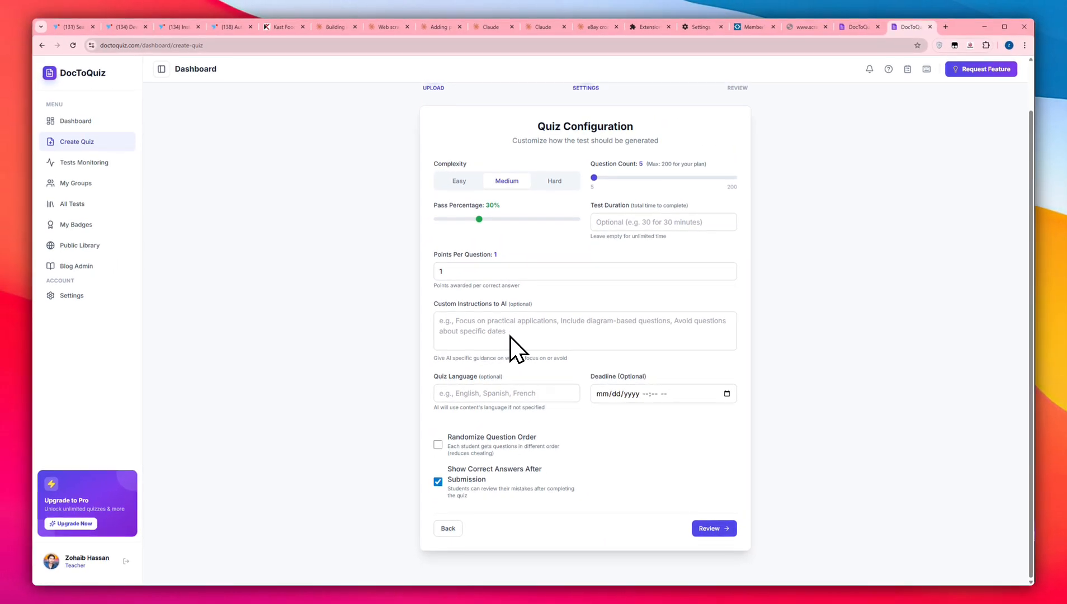
pyautogui.doubleClick(439, 271)
pyautogui.write('5')
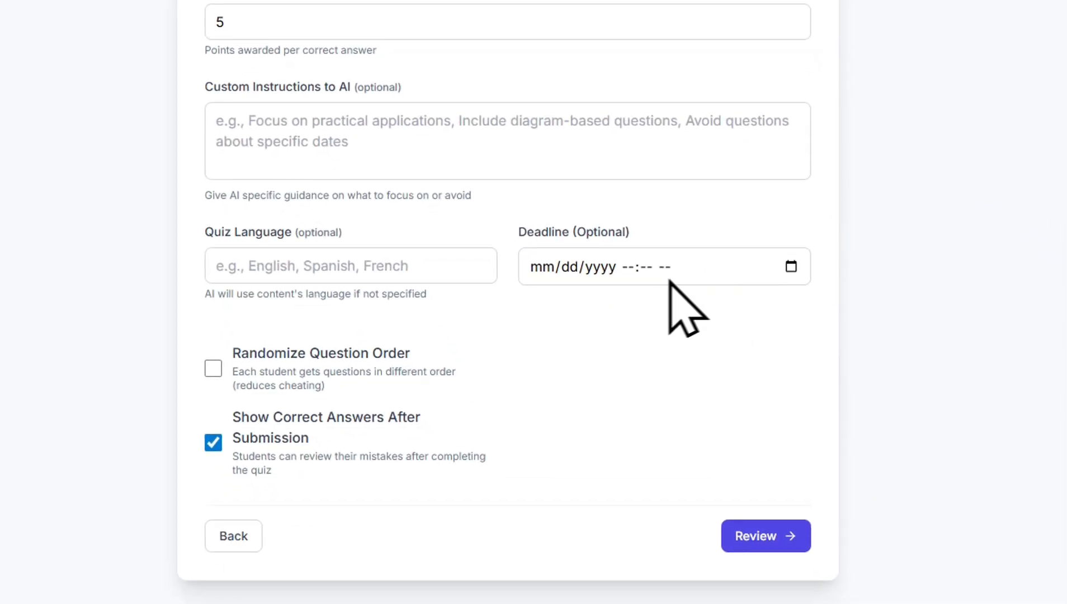
pyautogui.click(213, 368)
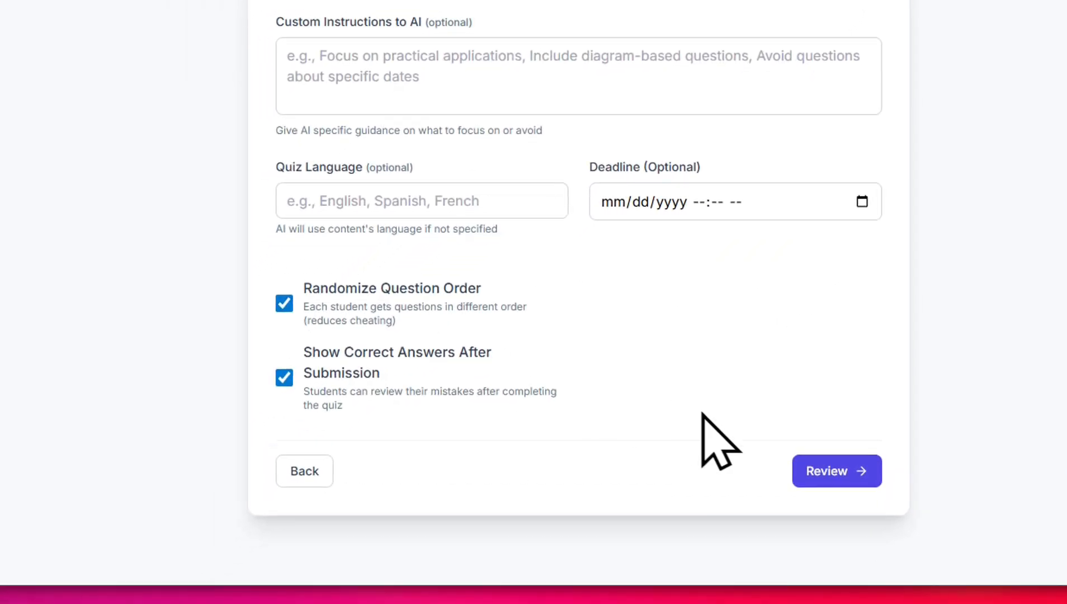
pyautogui.click(816, 470)
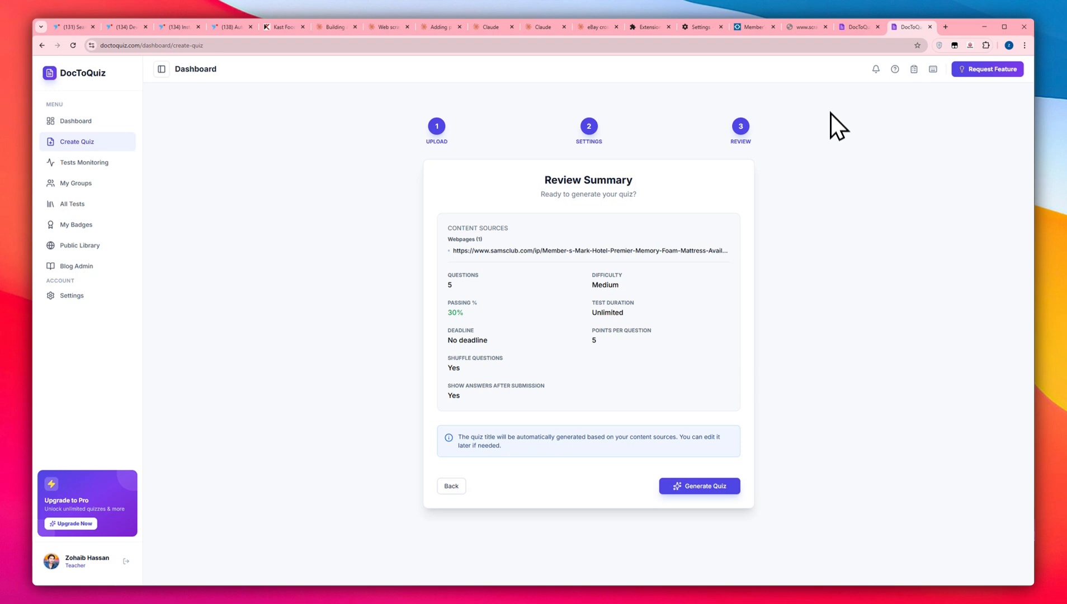
# Switch to the already generated mattress quiz, close the other DocToQuiz tab and look through the generated questions
pyautogui.click(858, 27)
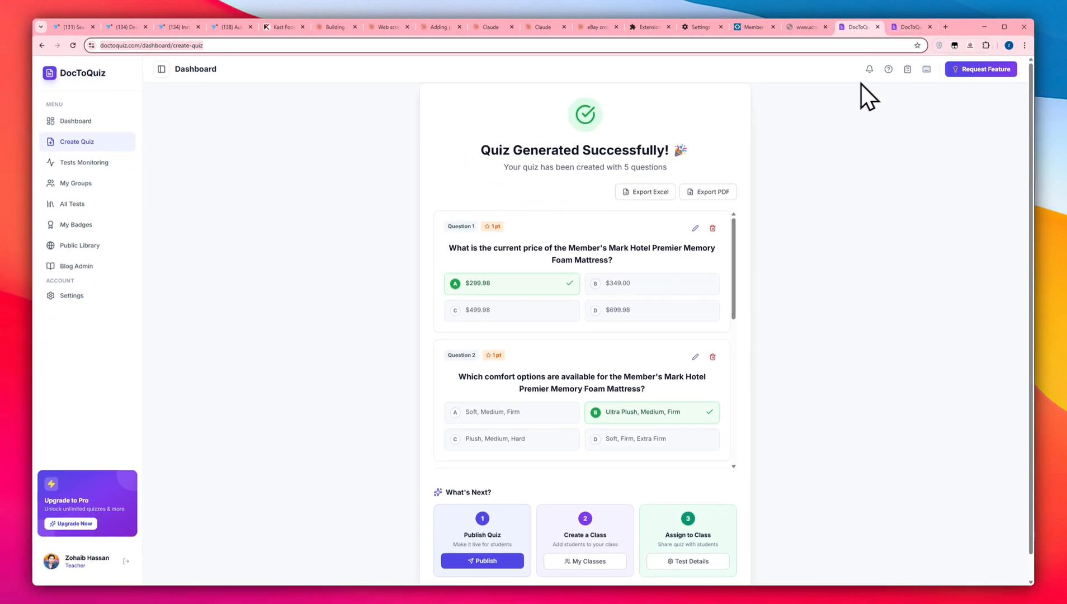
pyautogui.click(929, 27)
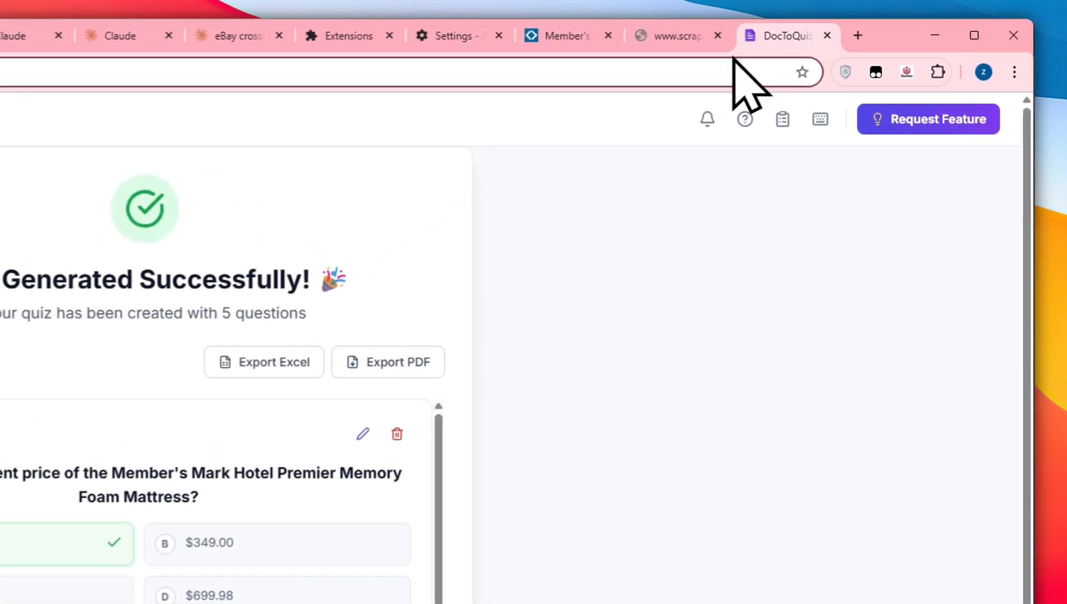
pyautogui.scroll(-5, 439, 534)
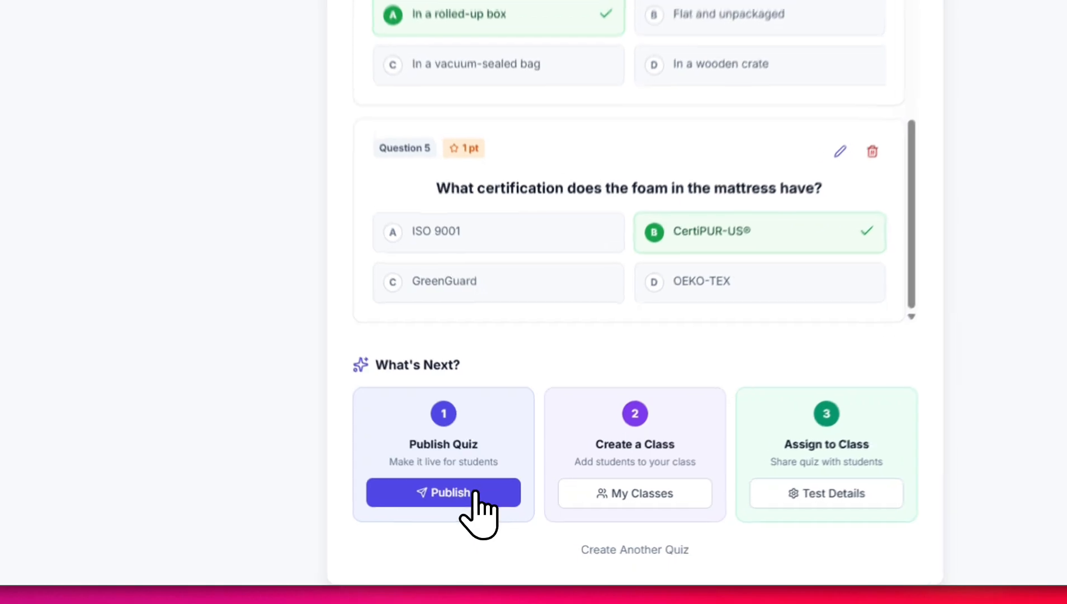
# Publish the generated quiz with the uploaded cover image "Best PDF to Quiz Generator Convert PDF to Quiz Online Without Signup (2025)"
pyautogui.click(493, 485)
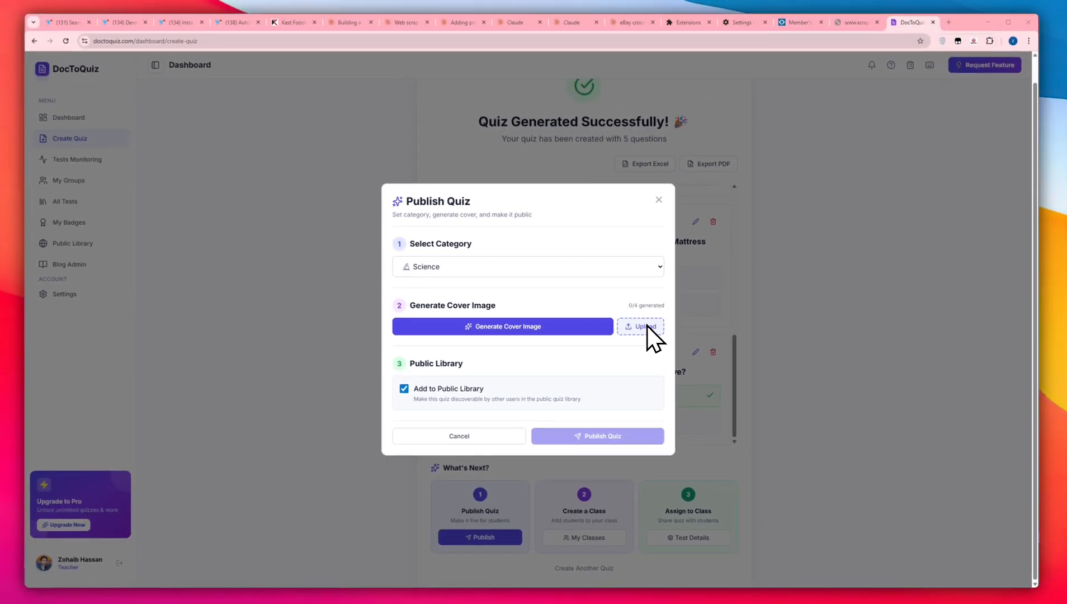
pyautogui.click(647, 326)
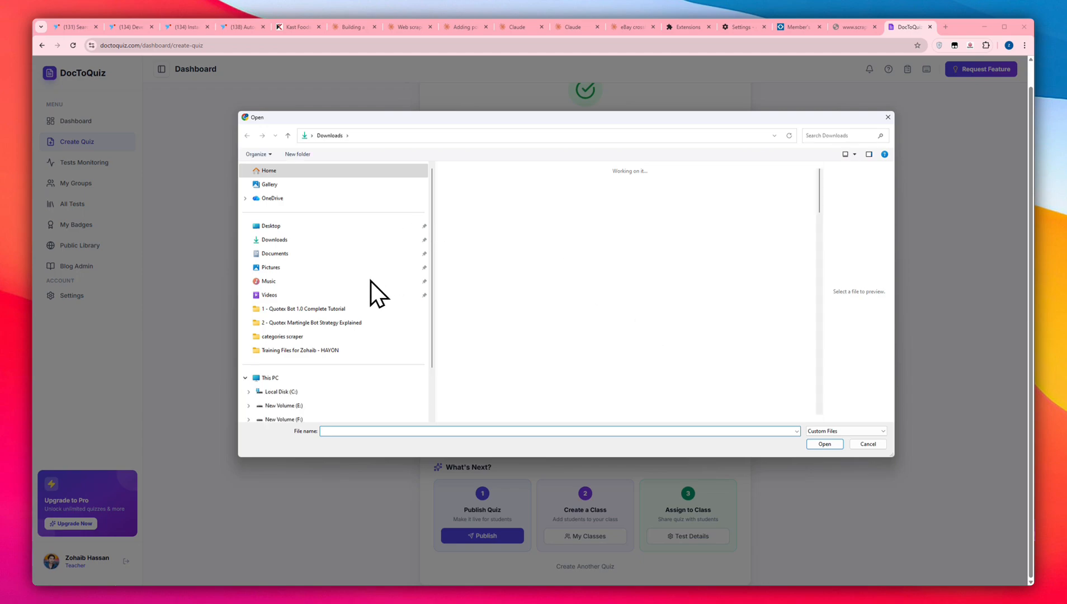
pyautogui.scroll(-3, 568, 297)
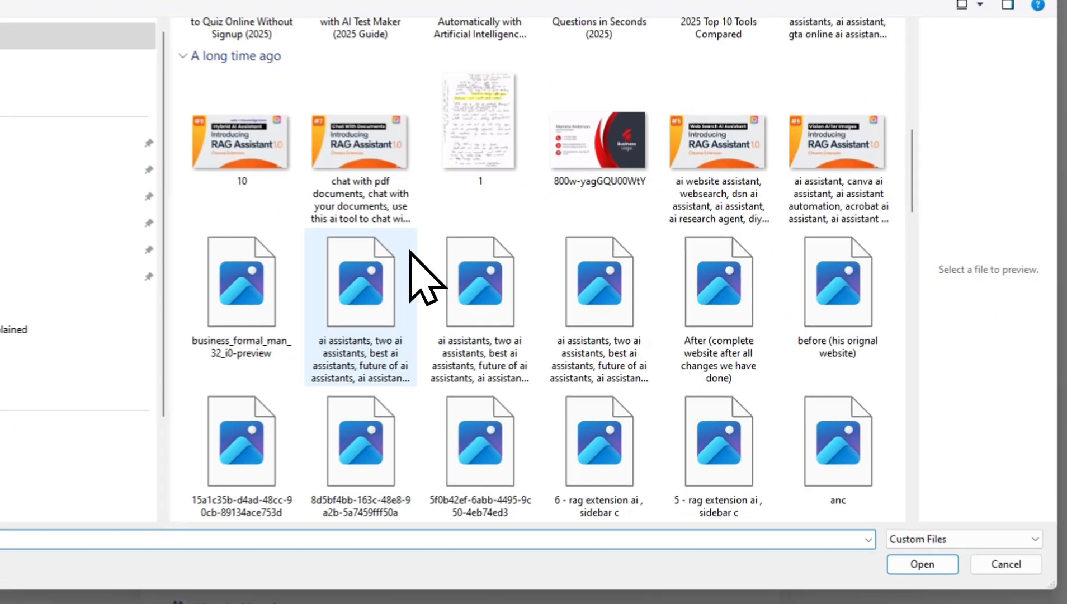
pyautogui.click(408, 251)
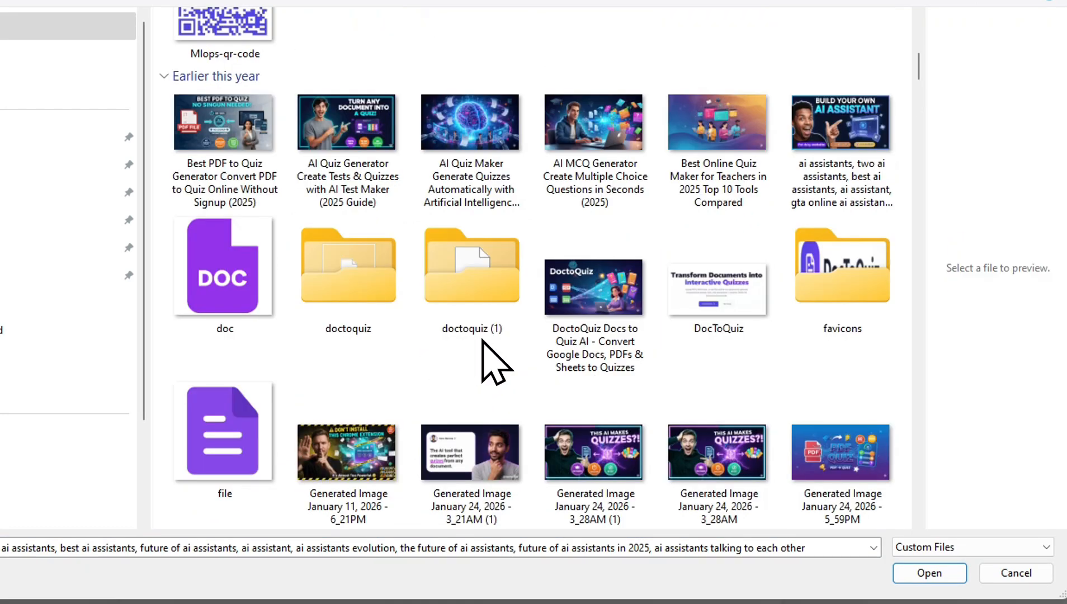
pyautogui.scroll(-10, 495, 356)
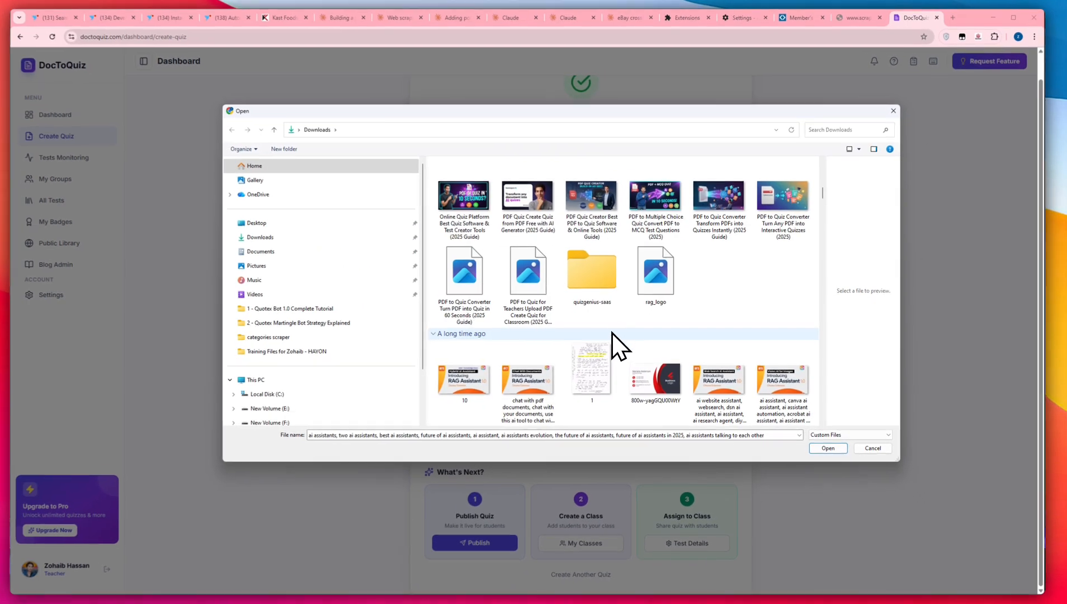
pyautogui.scroll(10, 652, 336)
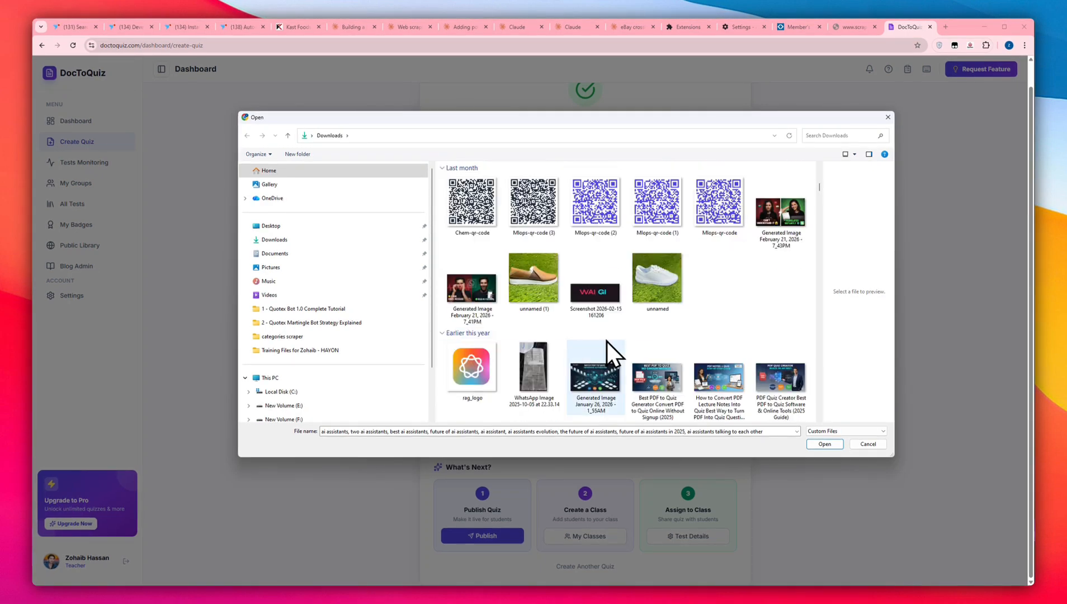
pyautogui.click(655, 370)
pyautogui.doubleClick(655, 370)
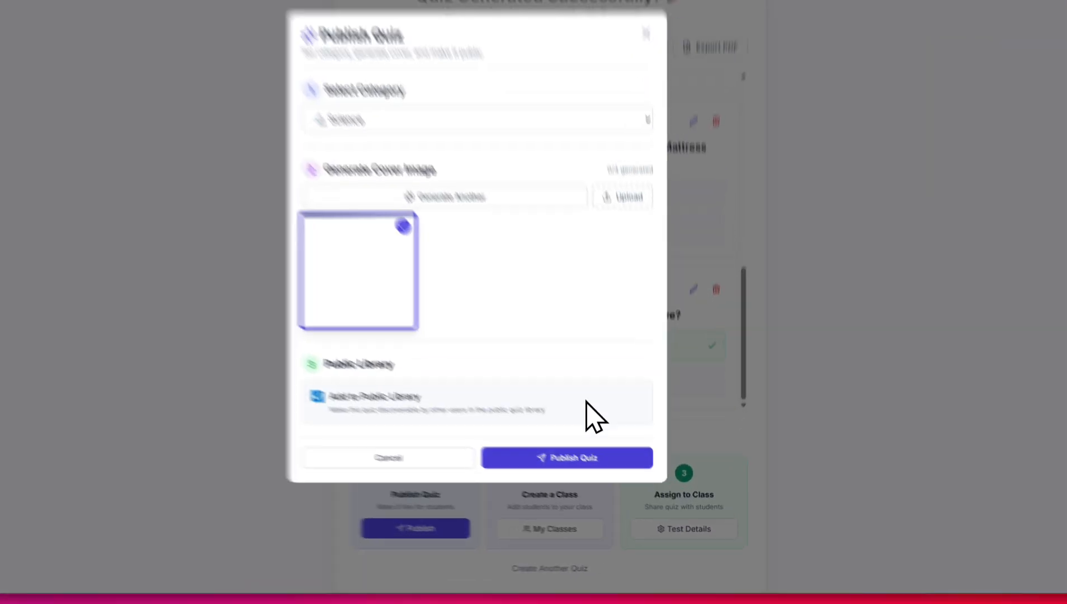
pyautogui.click(602, 481)
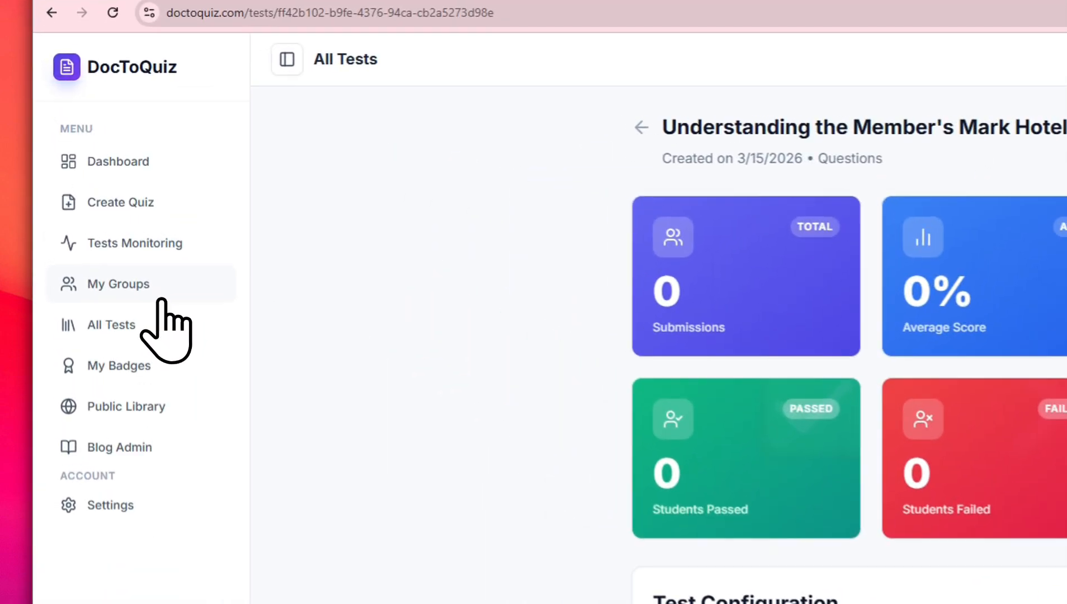
# Create a new class named "Test Class" in My Groups
pyautogui.click(65, 188)
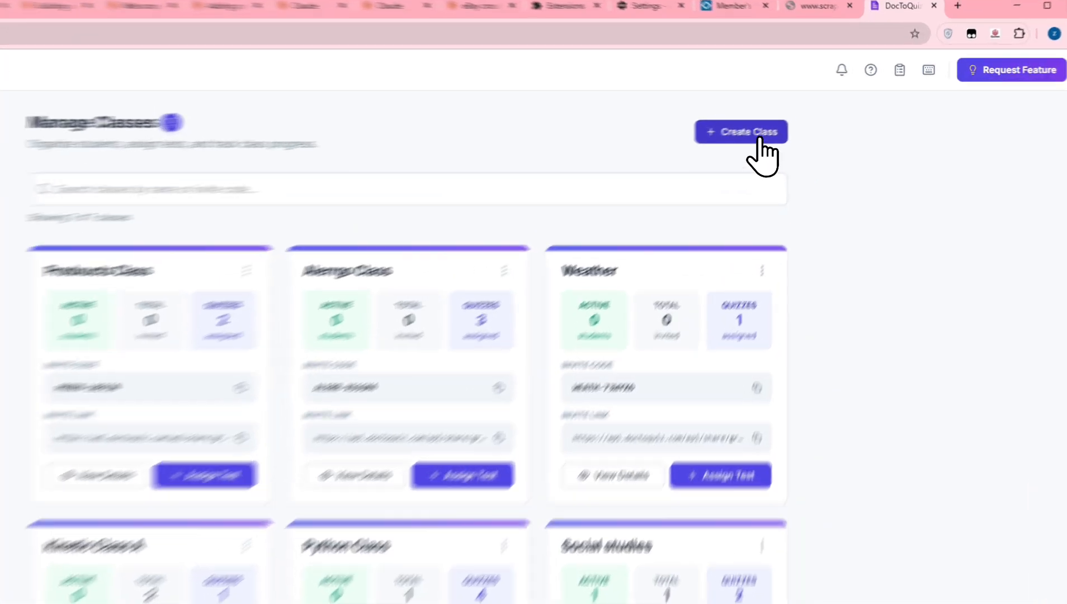
pyautogui.click(816, 114)
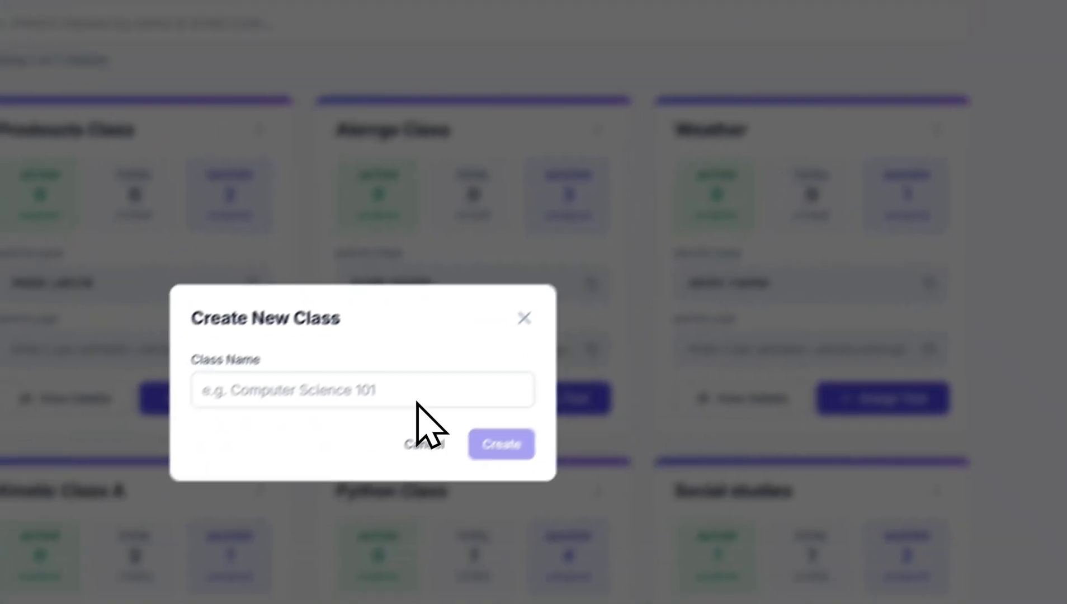
pyautogui.click(398, 361)
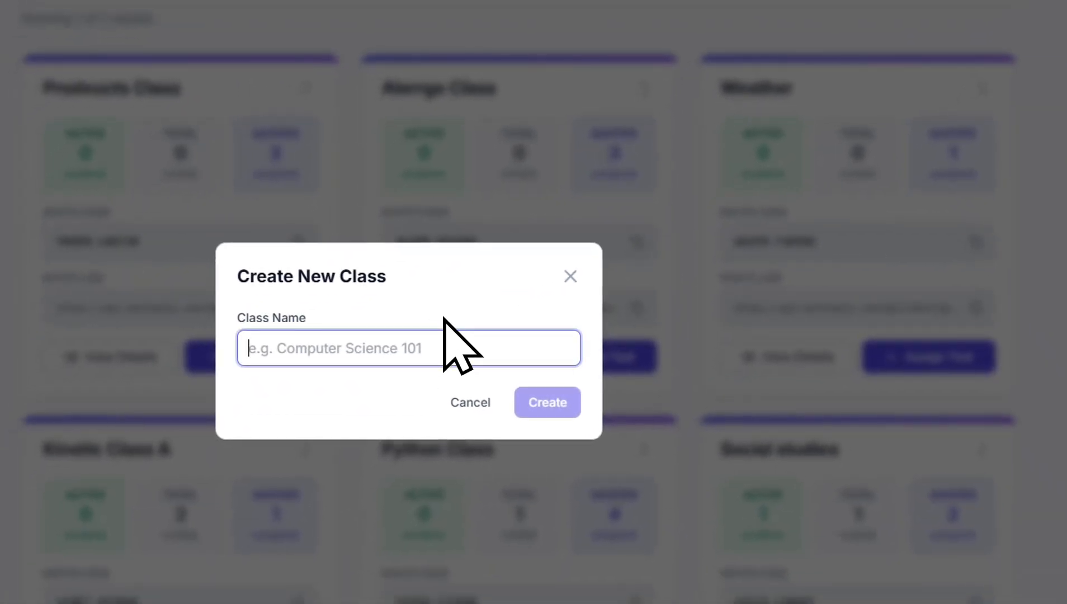
pyautogui.write('Test Class')
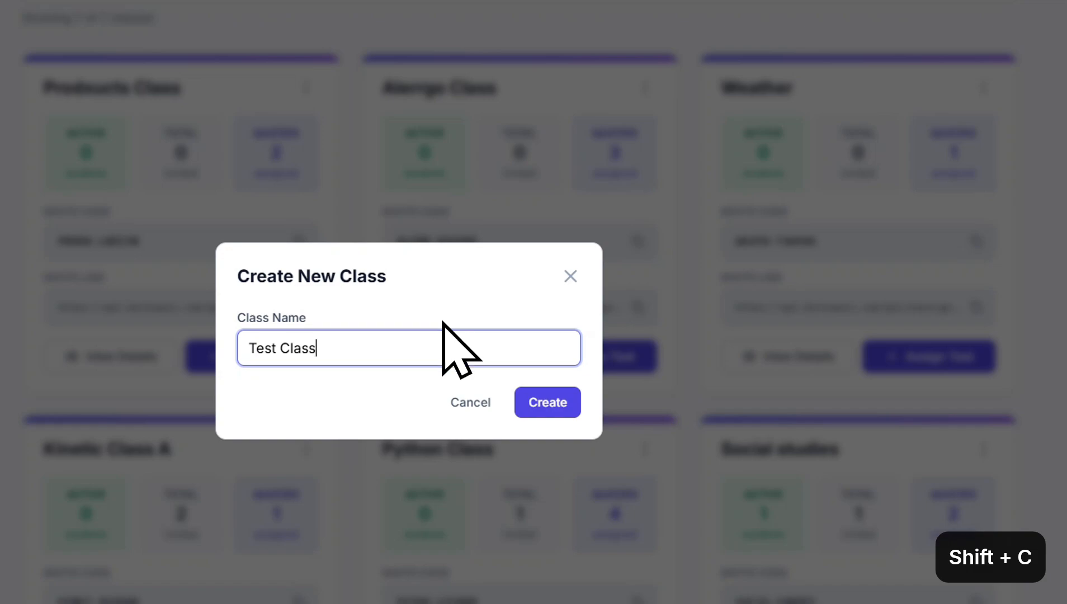
pyautogui.click(526, 400)
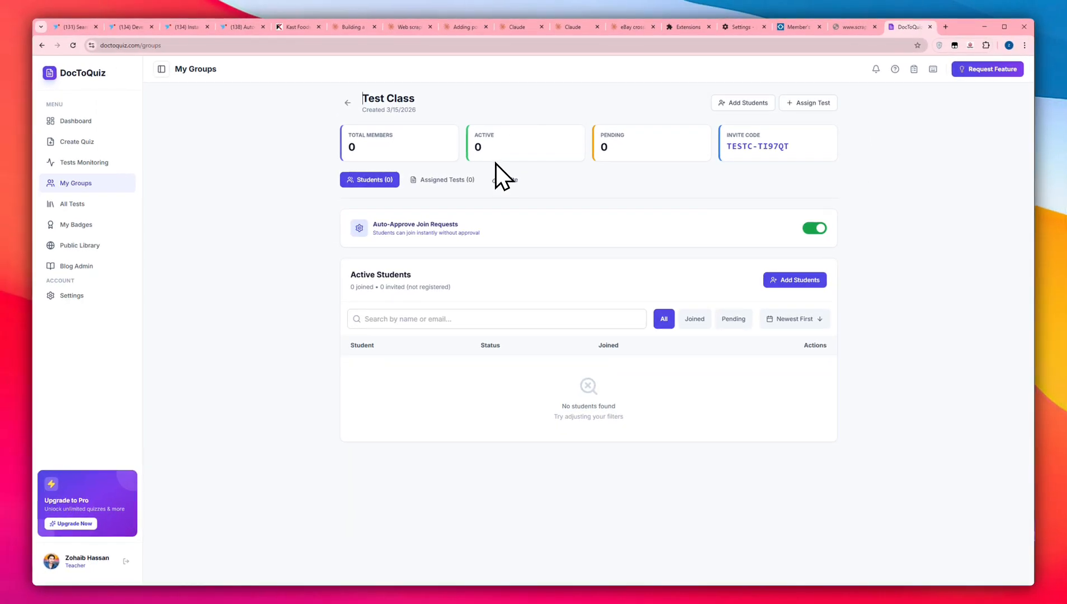
# View the form for adding students to Test Class, close it without entries and display the class's invite options
pyautogui.click(718, 103)
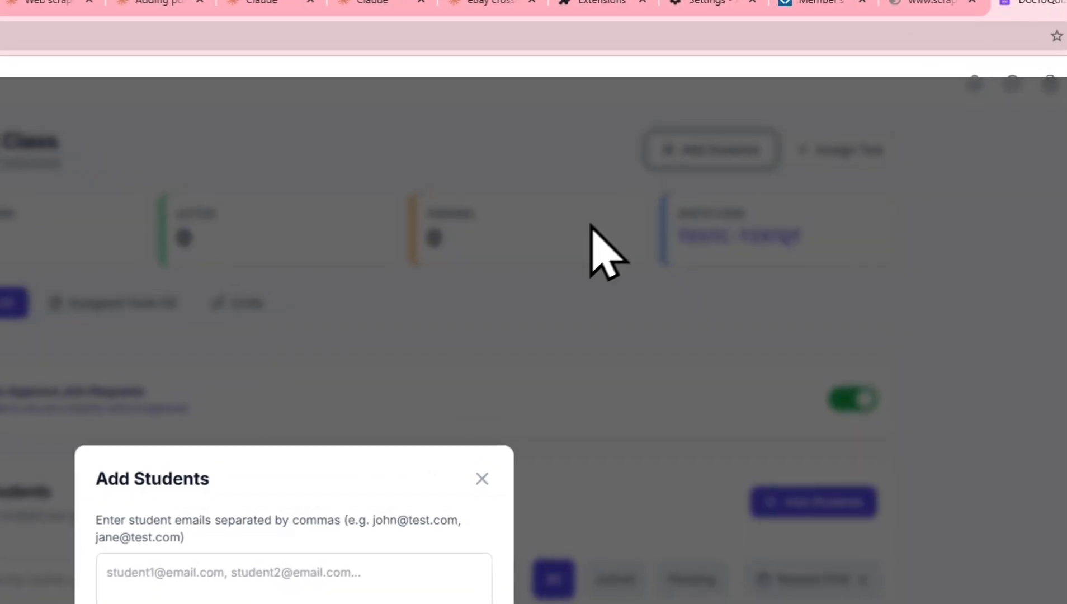
pyautogui.click(329, 560)
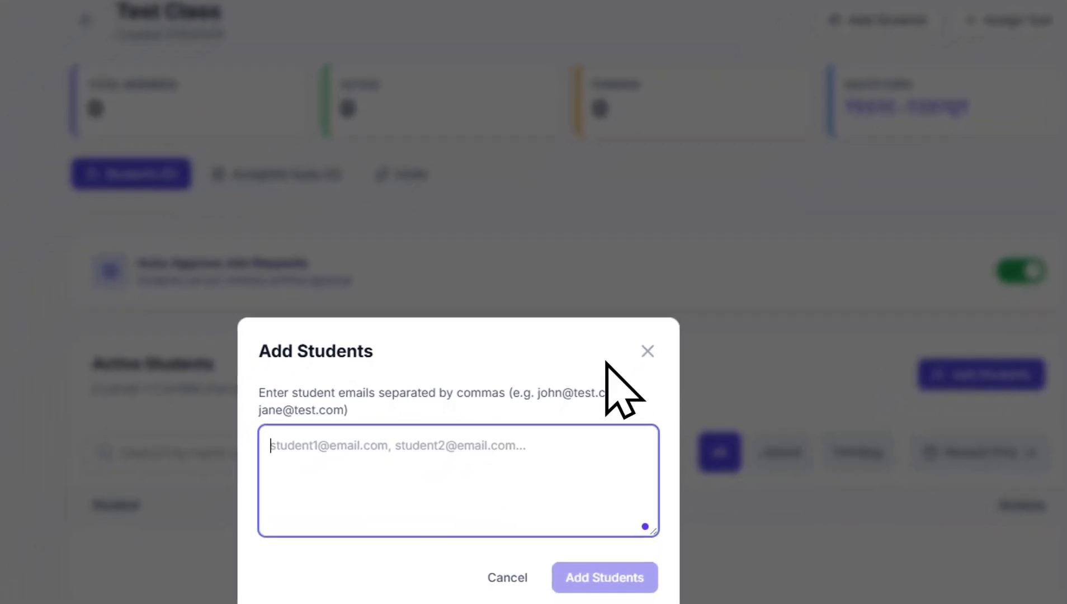
pyautogui.click(637, 355)
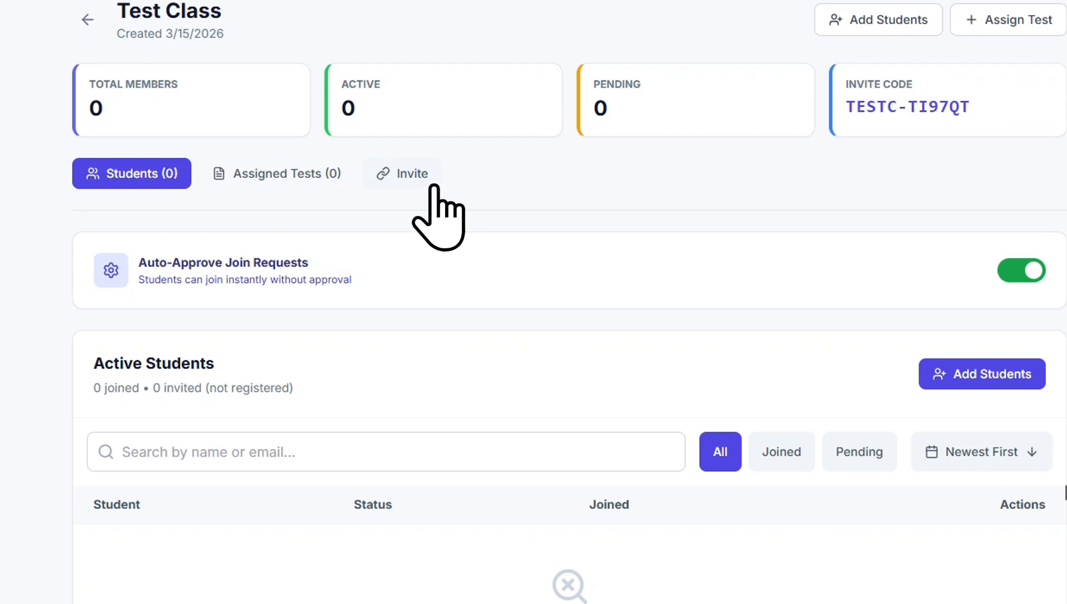
pyautogui.click(419, 175)
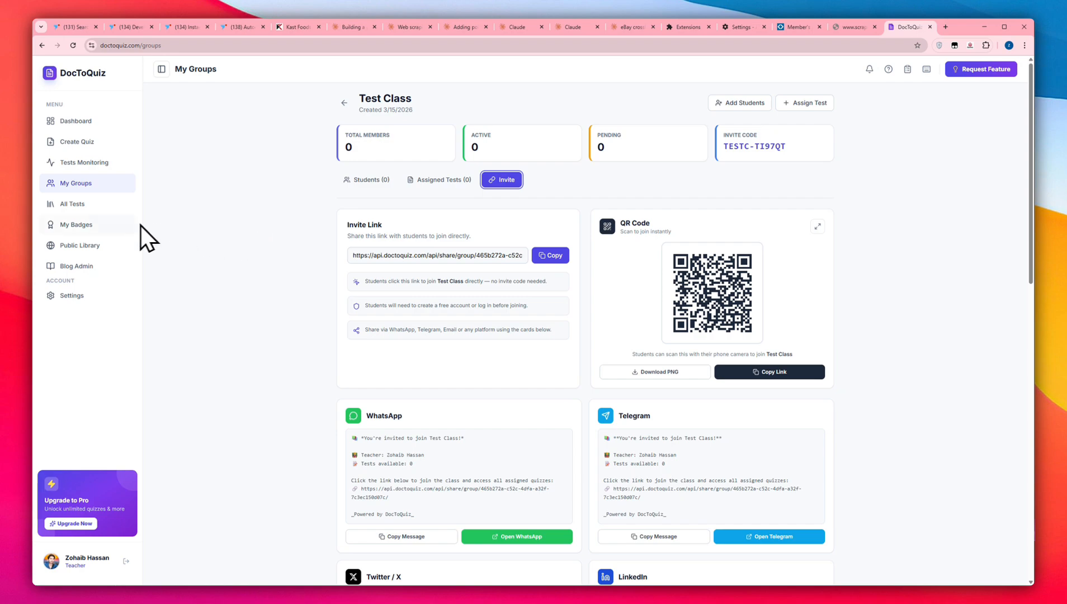
# Open the Member's Mark Hotel Premier Memory Foam Mattress quiz from All Tests and examine its statistics, configuration and assigned classes
pyautogui.click(81, 204)
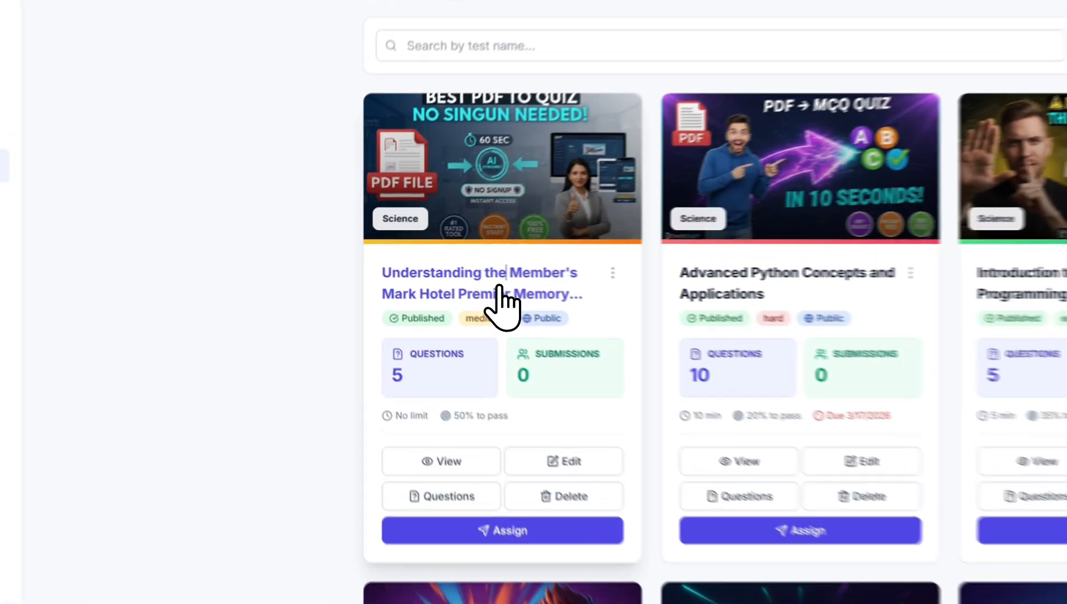
pyautogui.click(413, 272)
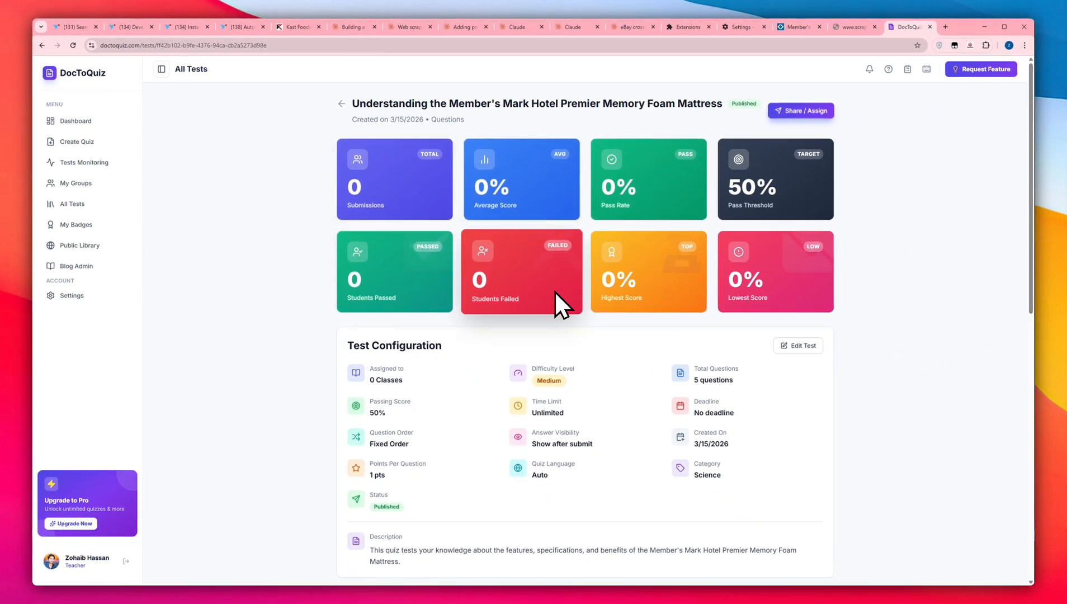
pyautogui.scroll(-6, 554, 290)
pyautogui.scroll(-1, 553, 290)
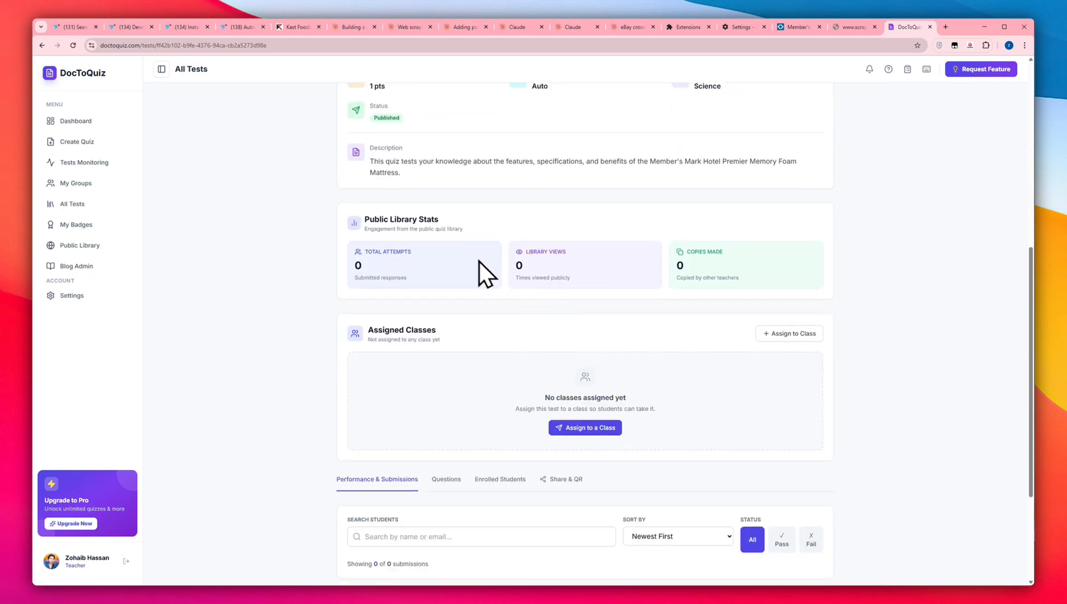
pyautogui.scroll(-1, 503, 263)
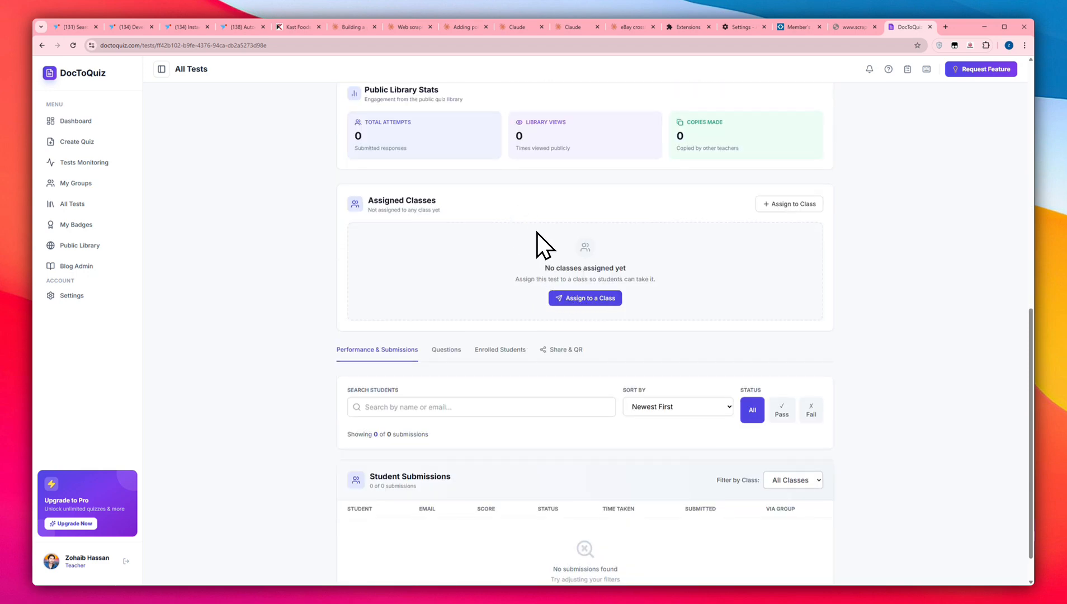
pyautogui.scroll(-1, 536, 232)
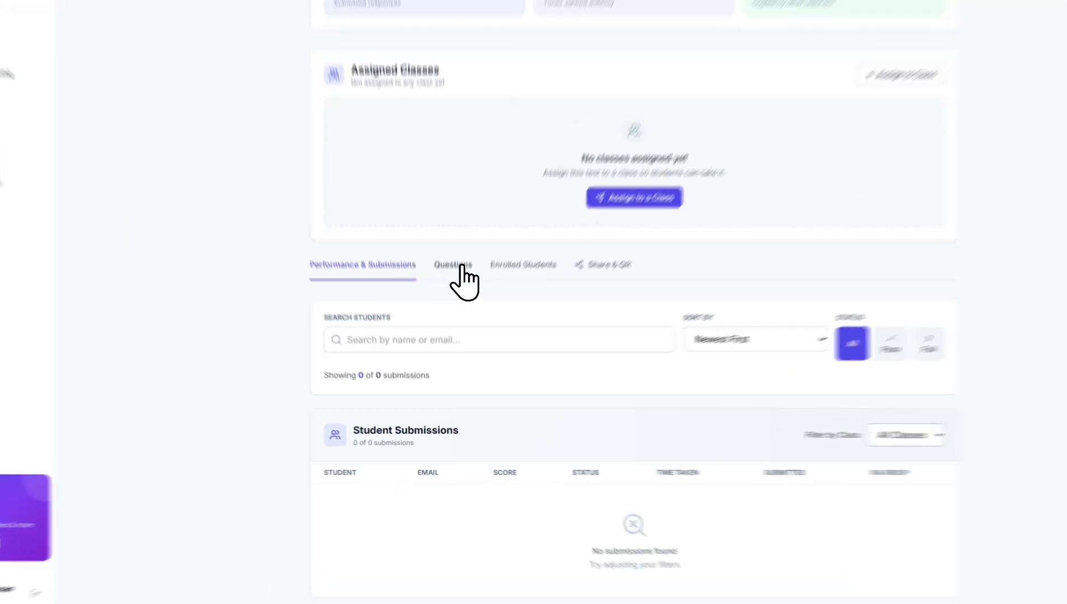
# View the quiz's questions, its enrolled students and its sharing section
pyautogui.click(451, 311)
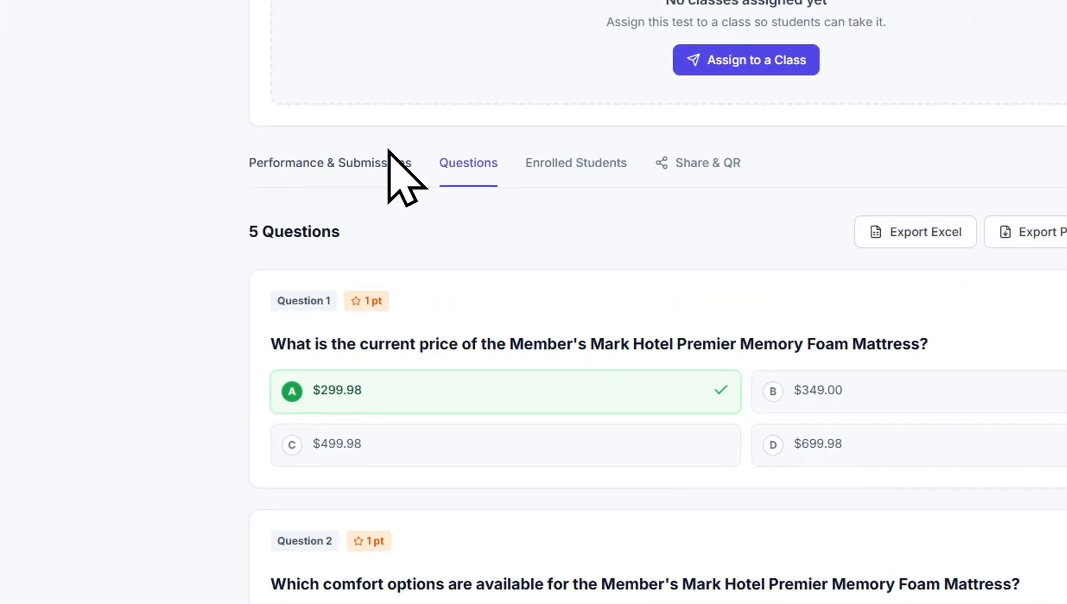
pyautogui.click(559, 162)
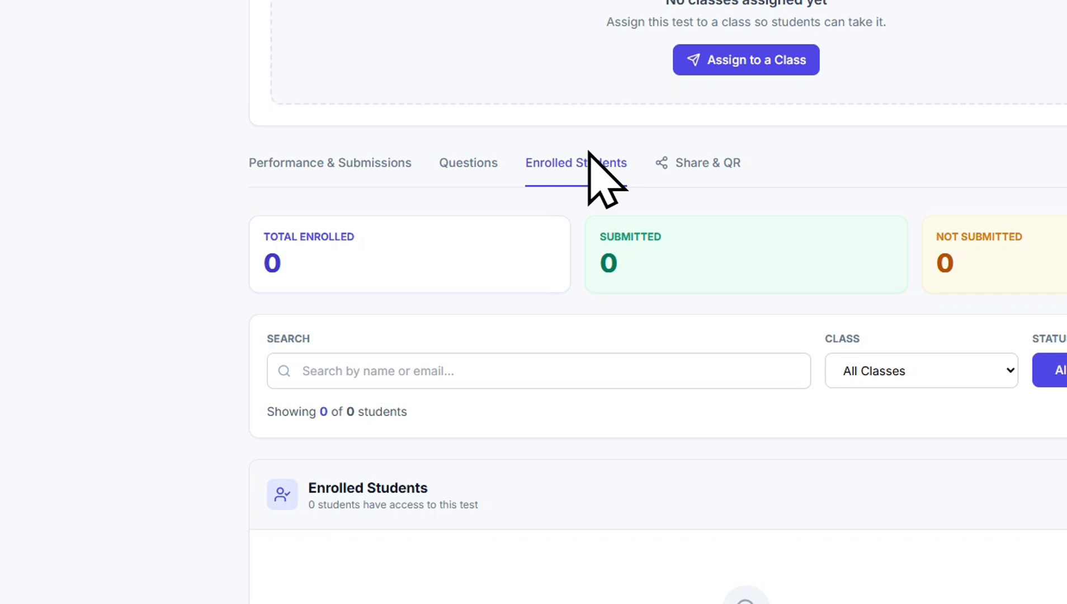
pyautogui.click(678, 163)
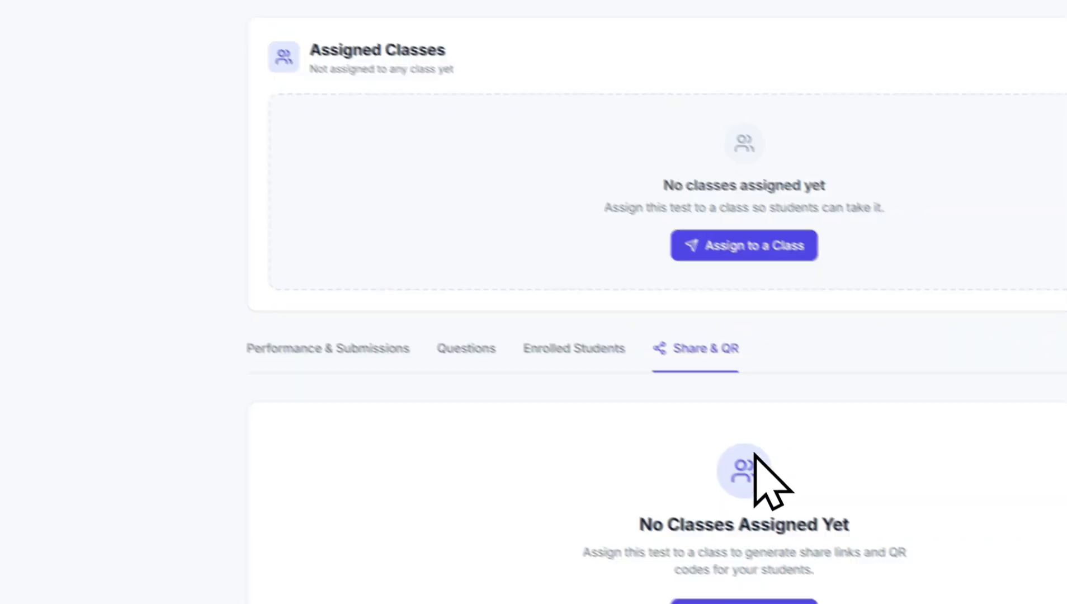
# Assign the mattress quiz to Test Class and display that class's share link and QR code
pyautogui.click(537, 486)
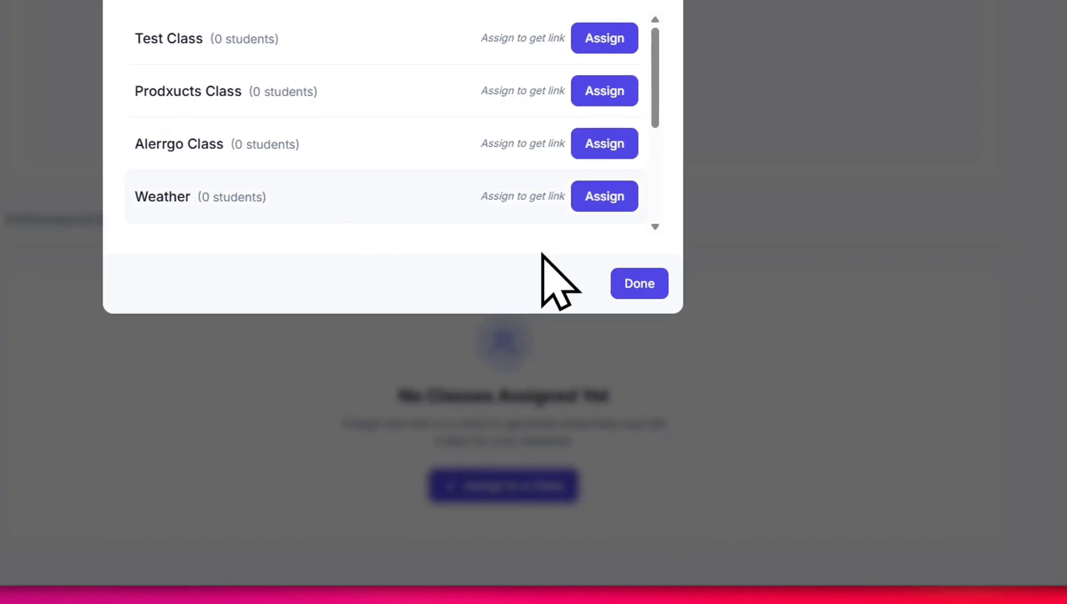
pyautogui.click(604, 38)
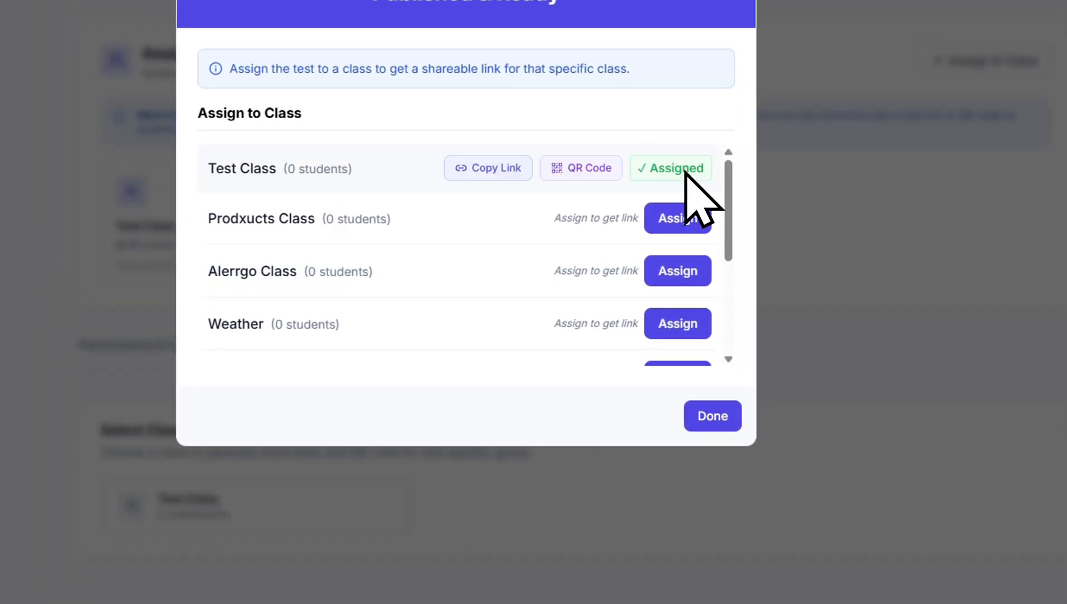
pyautogui.click(721, 414)
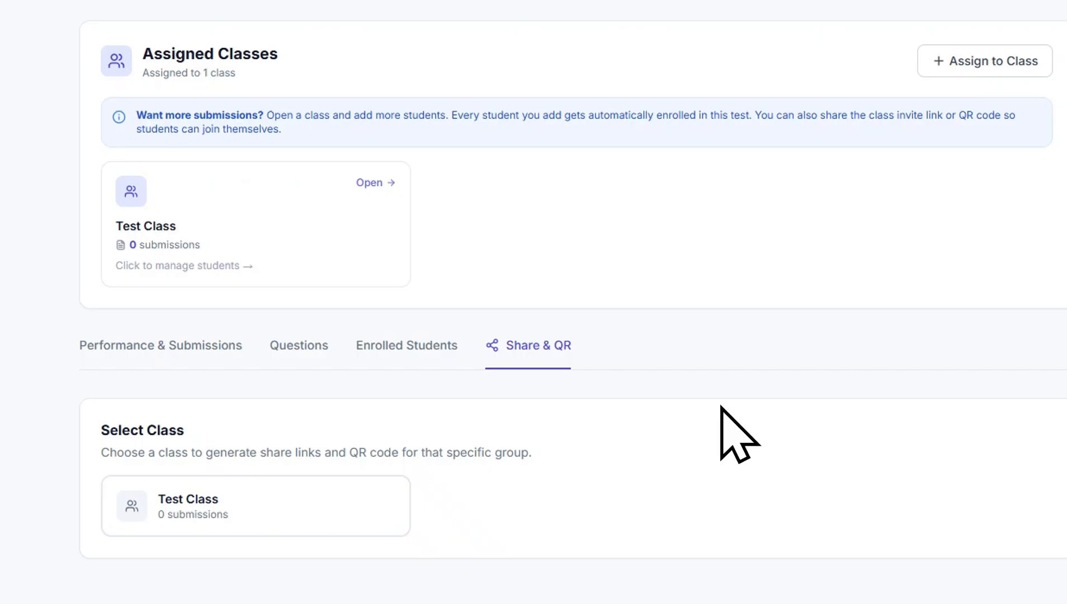
pyautogui.click(342, 437)
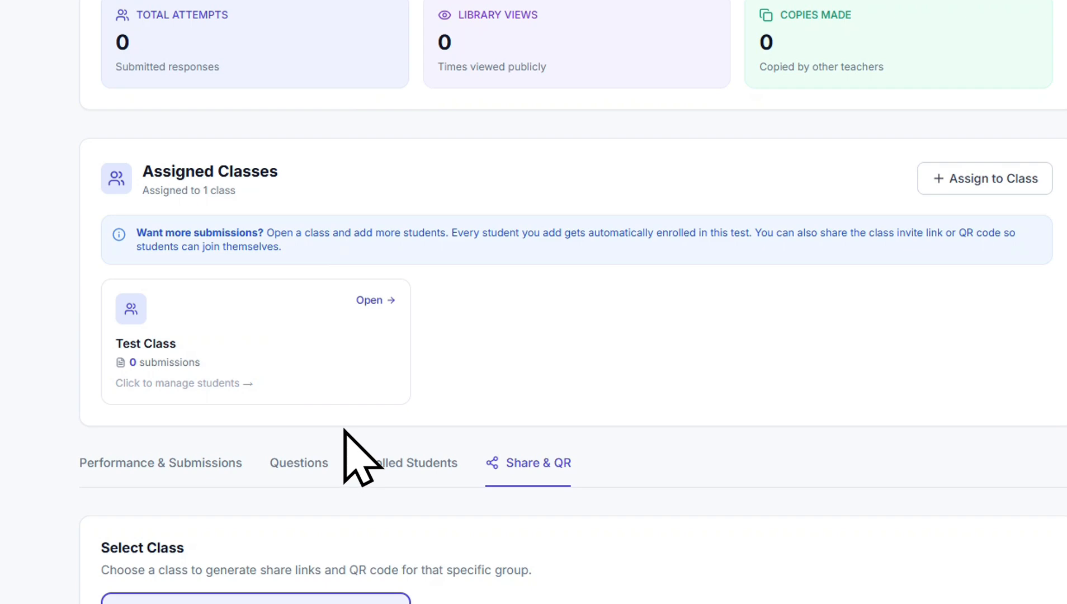
pyautogui.scroll(-3, 345, 431)
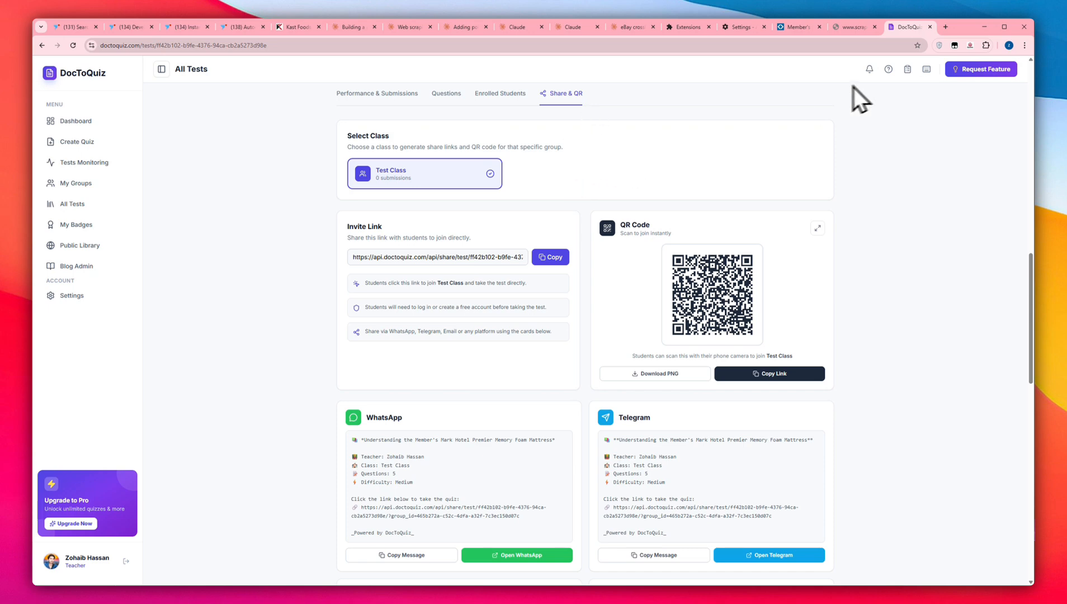
# Assign the mattress quiz to Prodxucts Class as well and close the assignment dialog
pyautogui.scroll(10, 915, 179)
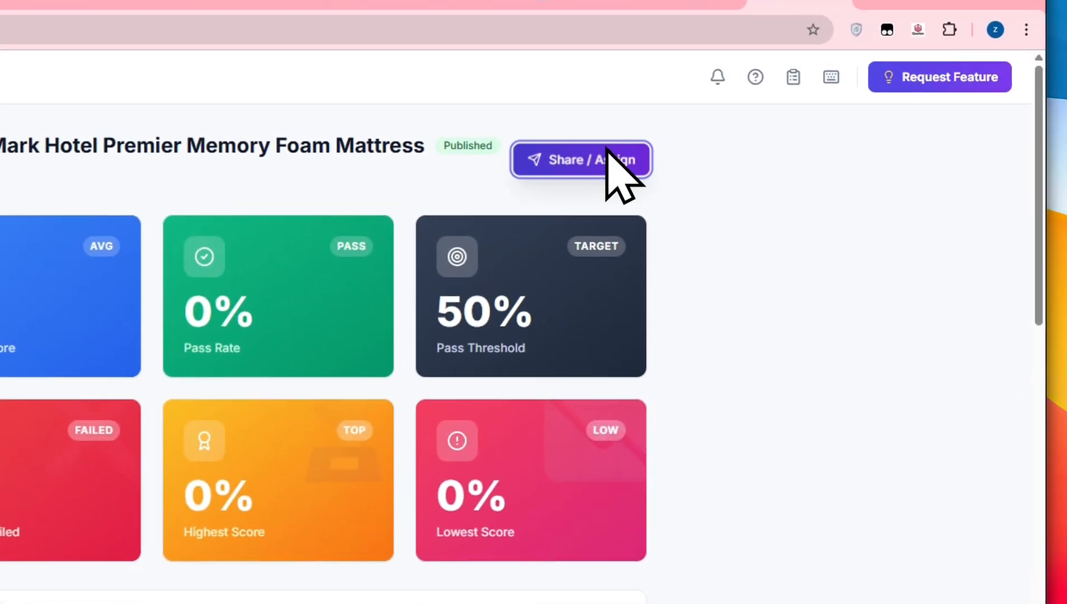
pyautogui.click(759, 121)
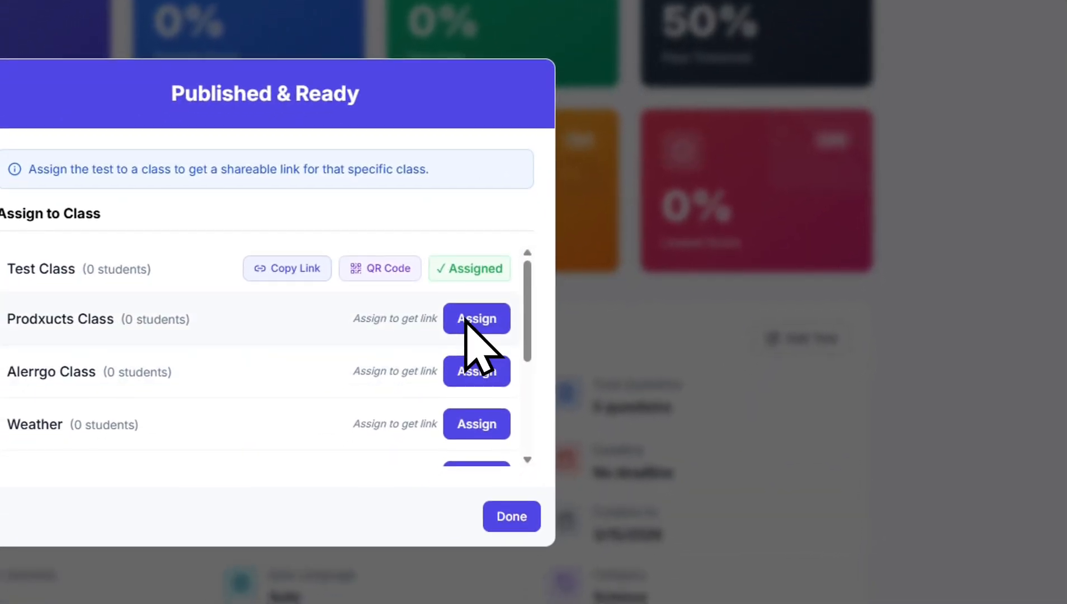
pyautogui.click(241, 600)
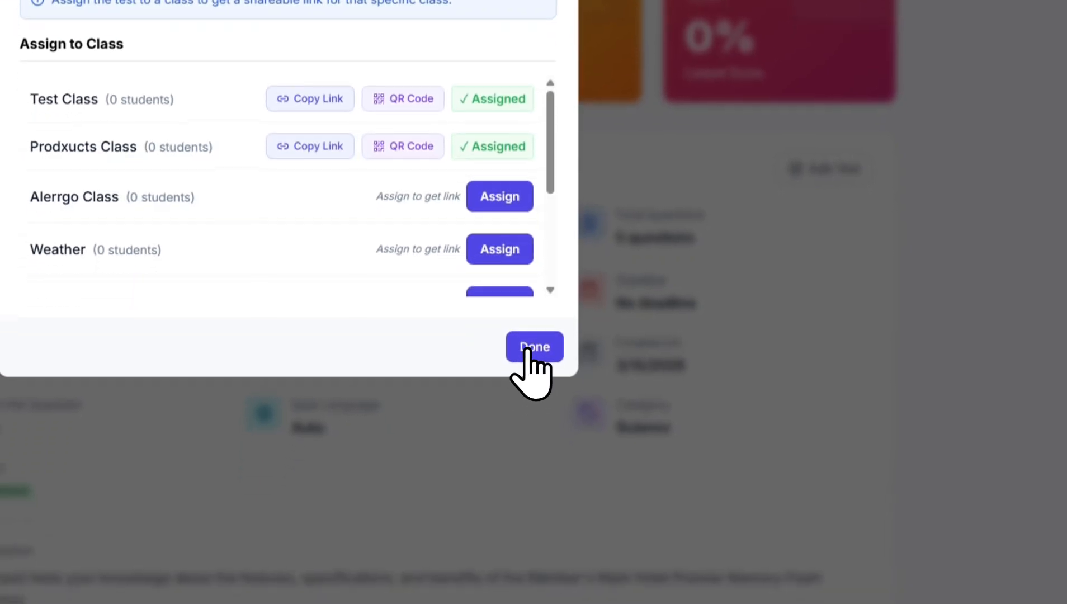
pyautogui.click(535, 337)
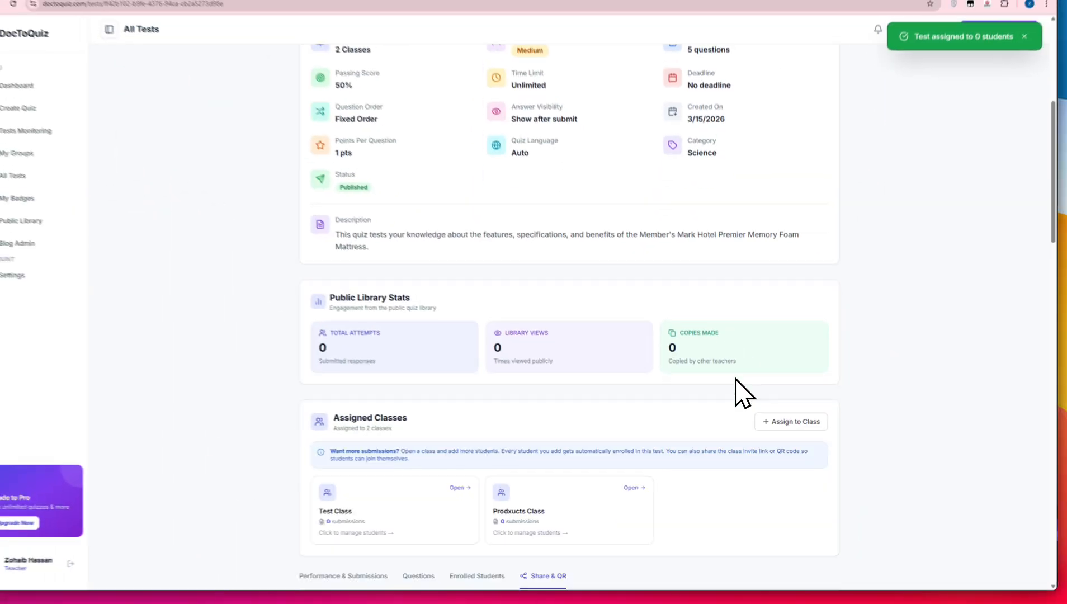
# Examine the share link and QR code for Prodxucts Class and Test Class, and look through Test Class's social media messages
pyautogui.scroll(-4, 739, 390)
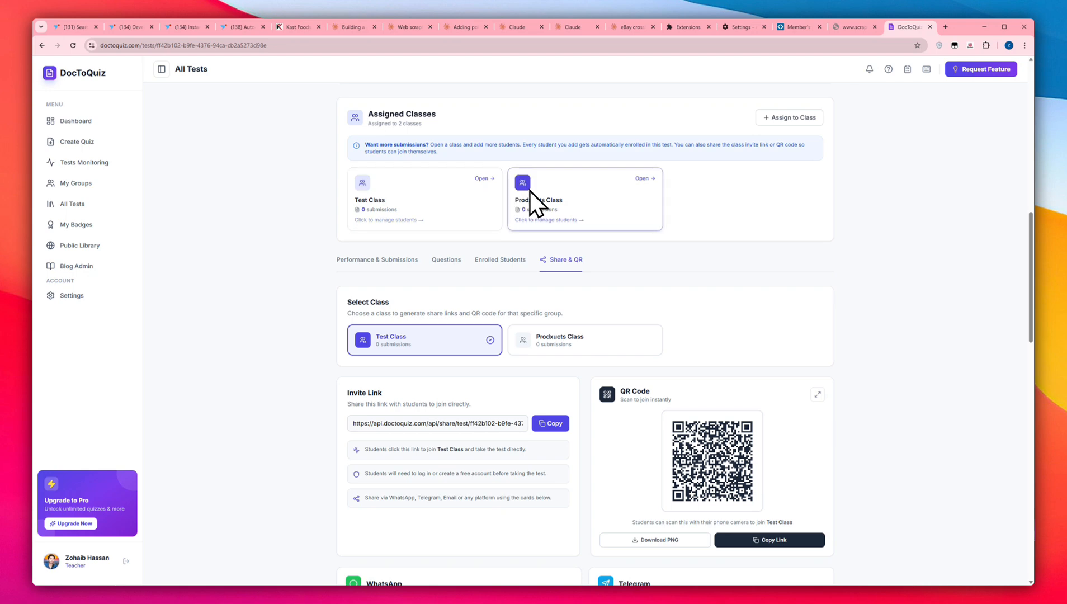
pyautogui.scroll(-3, 551, 204)
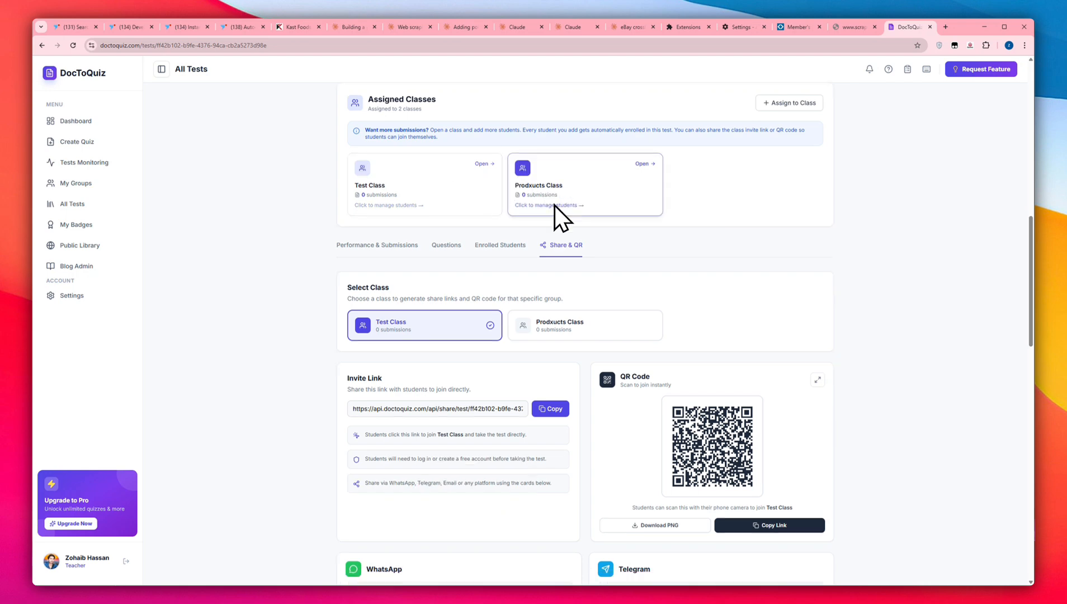
pyautogui.click(553, 244)
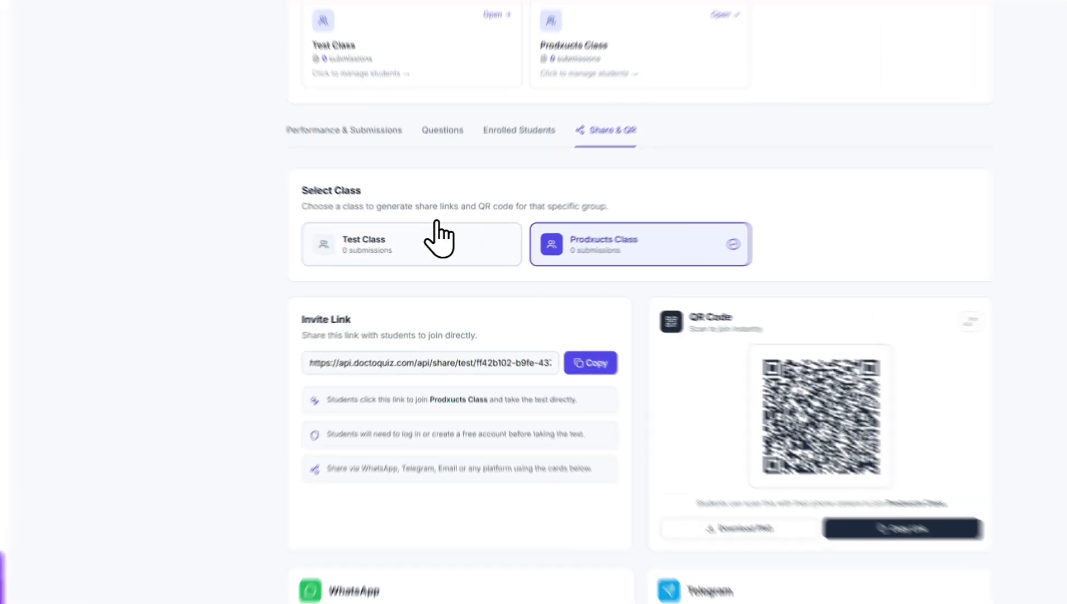
pyautogui.click(425, 253)
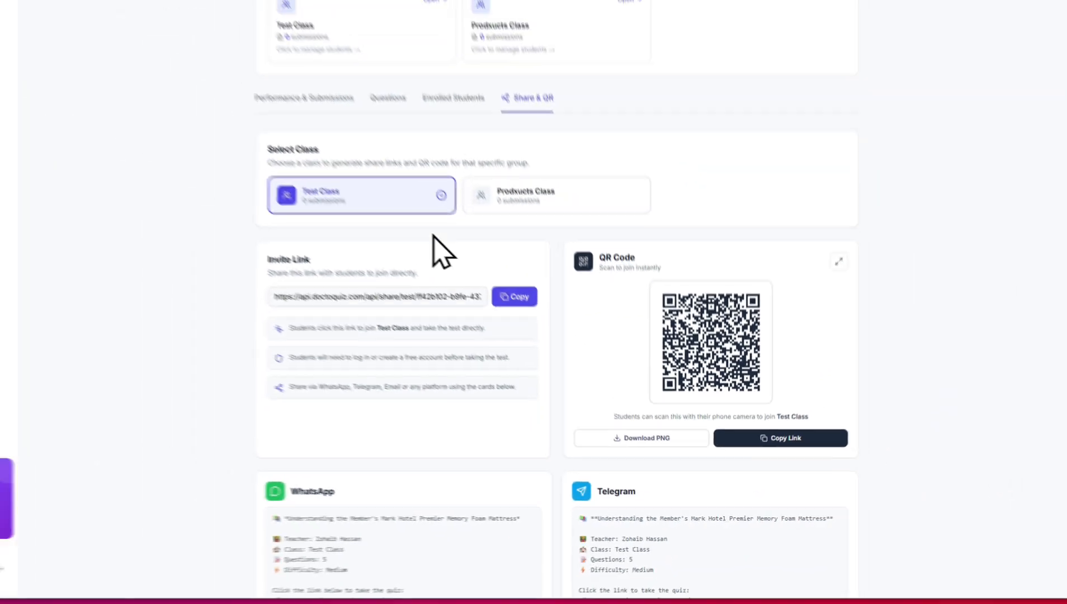
pyautogui.scroll(10, 643, 223)
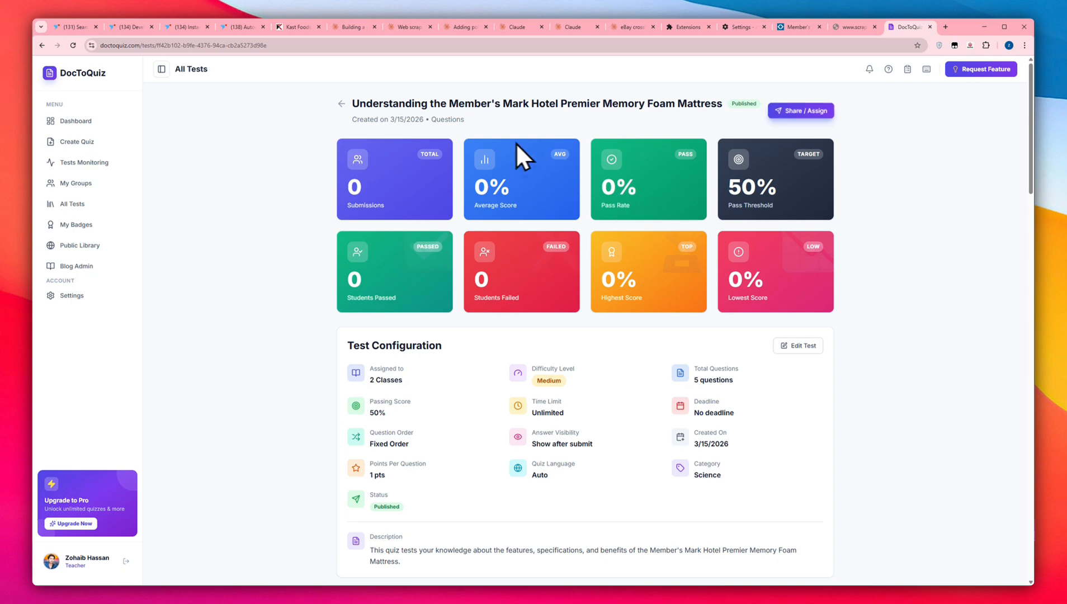
pyautogui.scroll(-5, 465, 196)
pyautogui.scroll(-10, 466, 204)
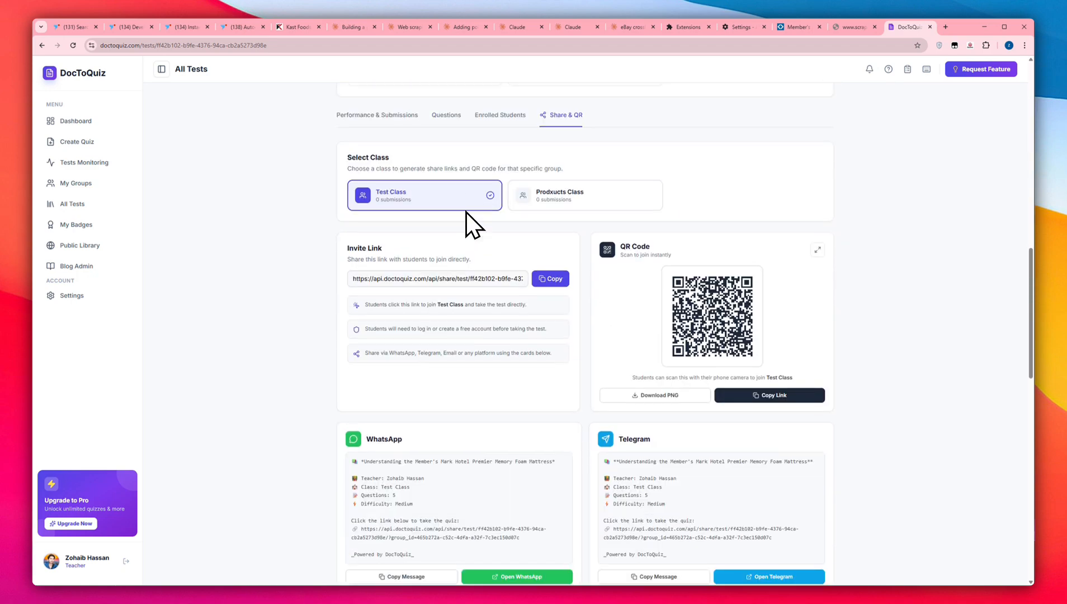
pyautogui.scroll(-5, 466, 212)
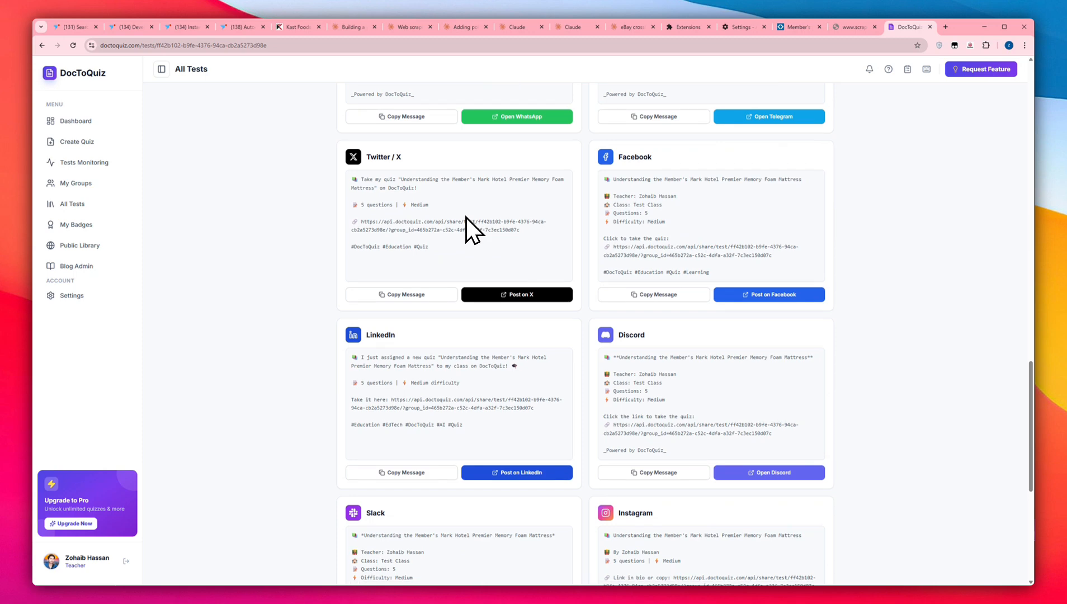
# Open Tests Monitoring and check the violations and the submissions of the last 24 hours
pyautogui.click(102, 167)
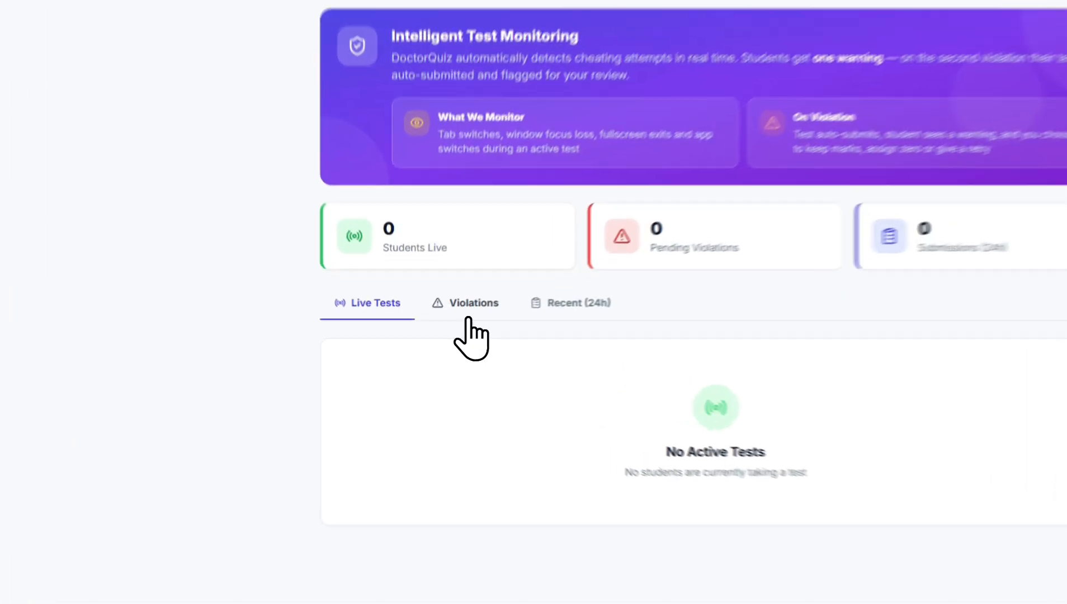
pyautogui.click(442, 320)
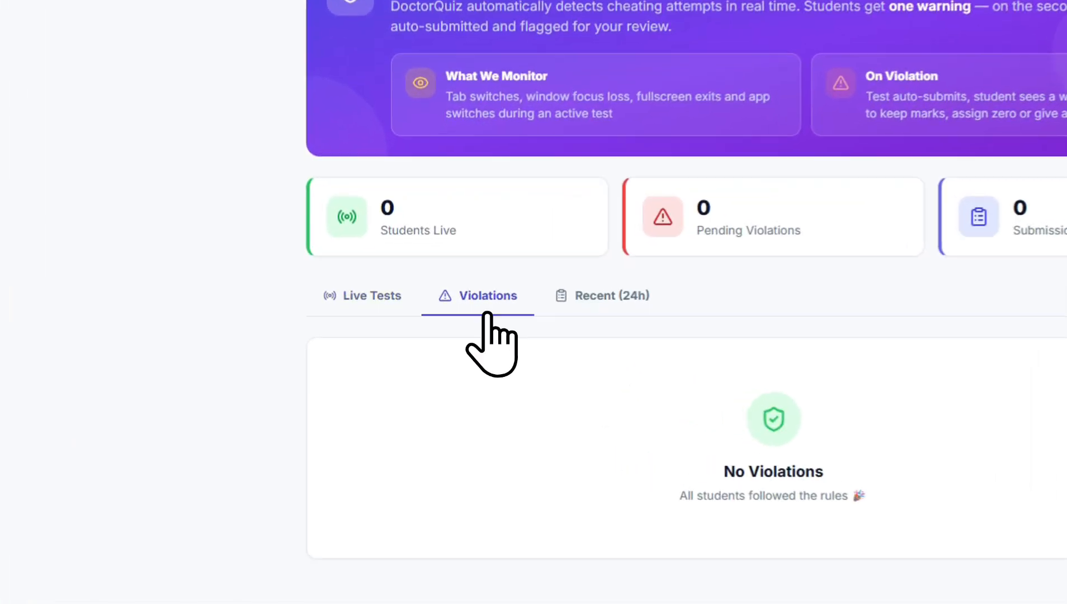
pyautogui.click(504, 320)
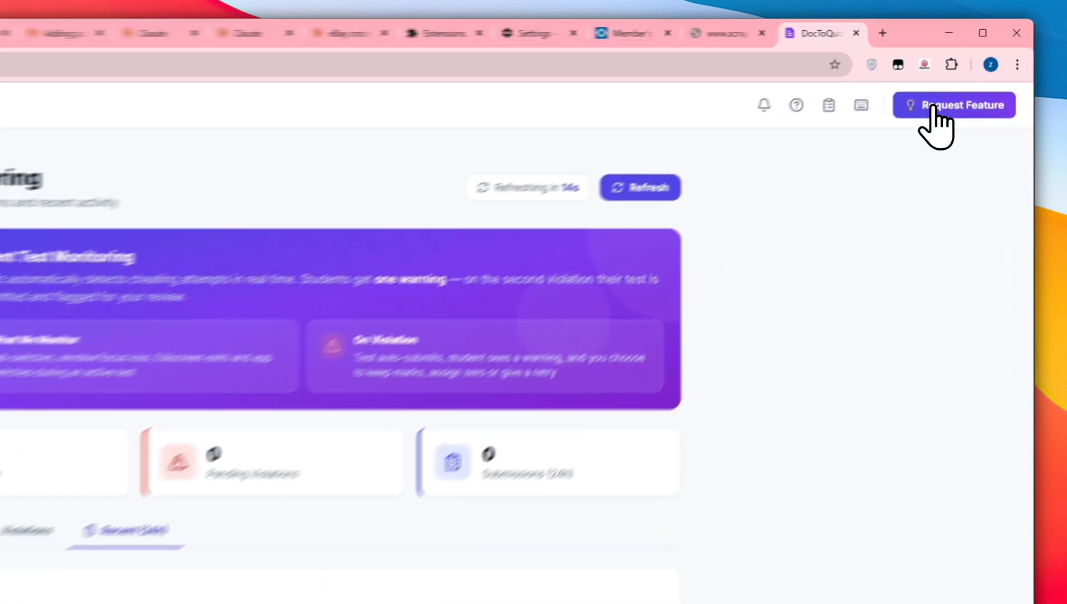
# Open the feature request form and view its title and description fields
pyautogui.click(975, 69)
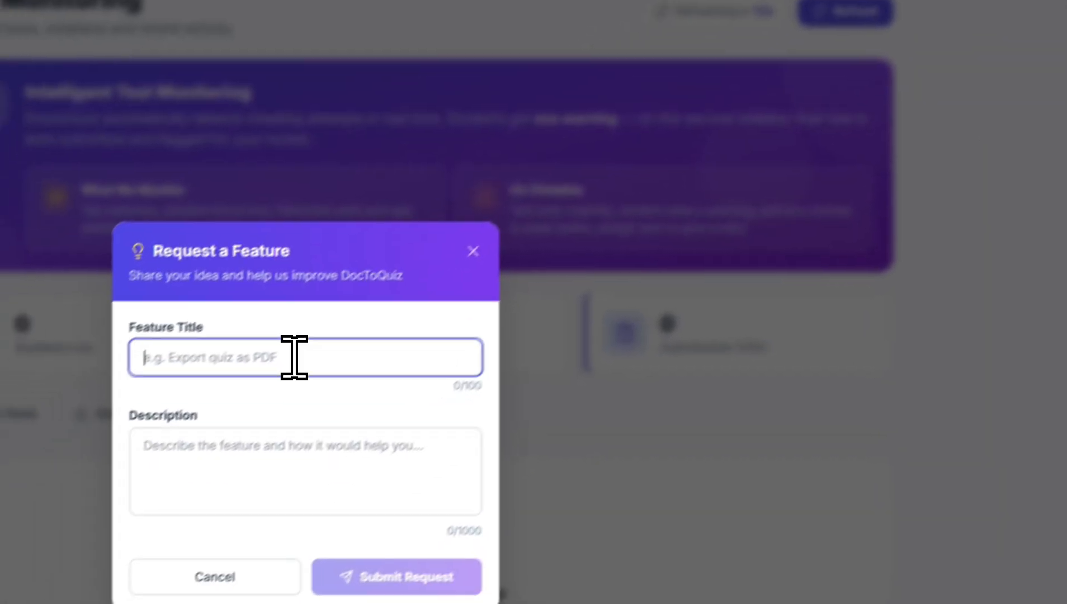
pyautogui.click(300, 430)
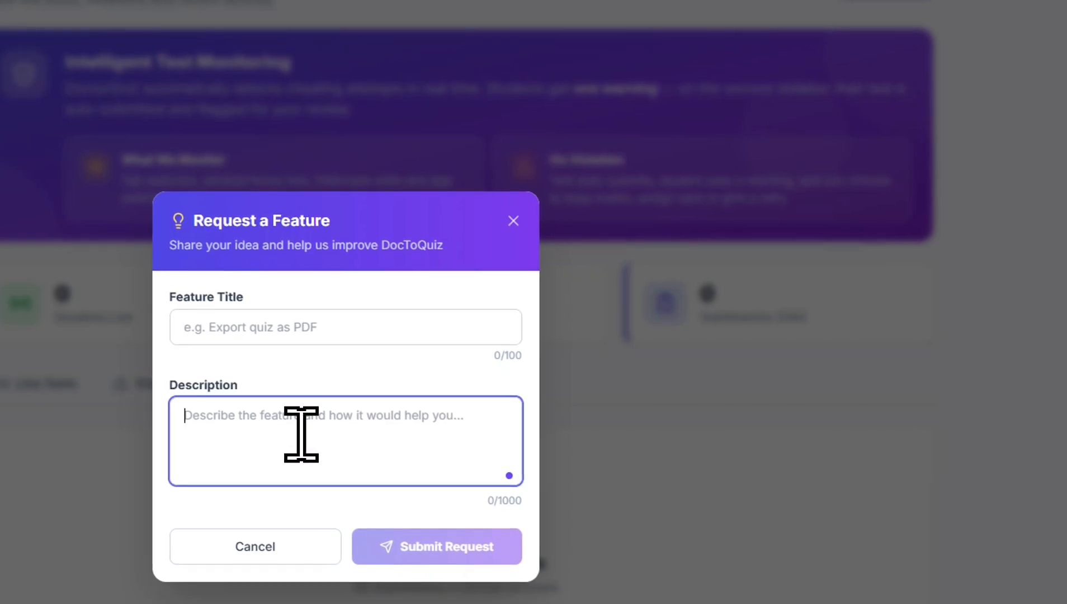